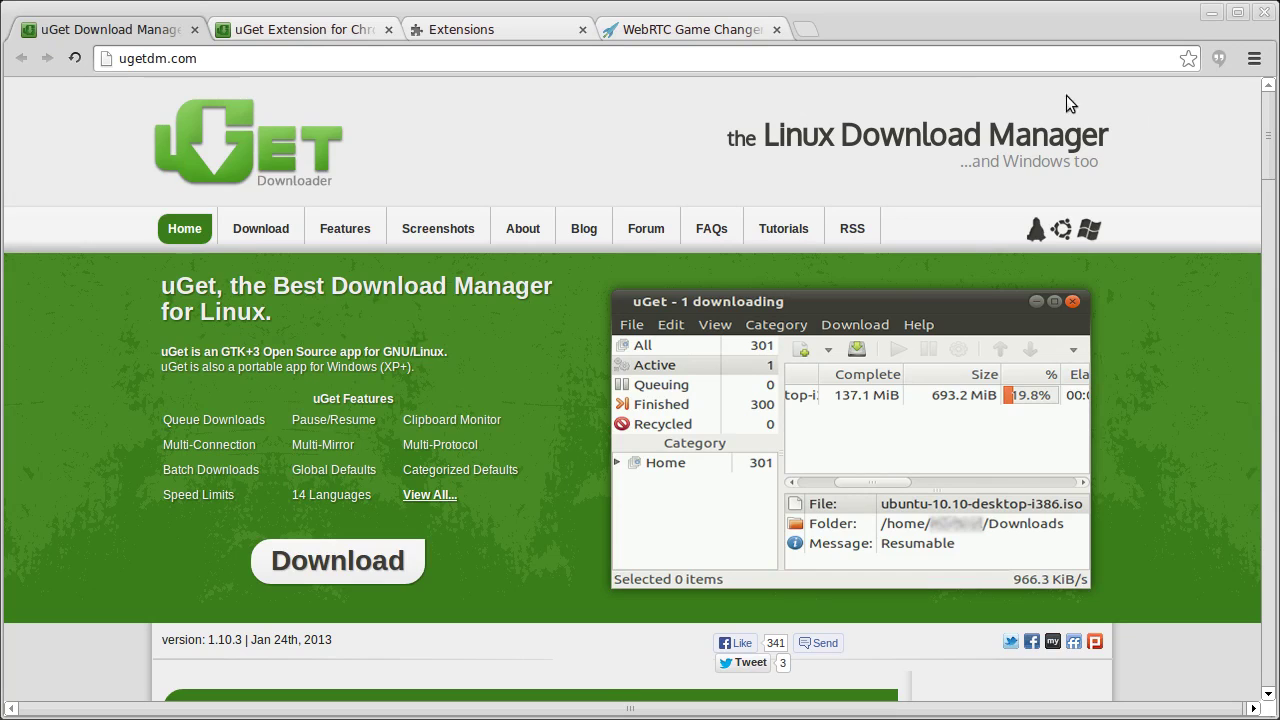
Switch to the uGet blog post announcing the uGet Integration 1.0.1 extension.
{"action": "left_click", "coordinate": [330, 29]}
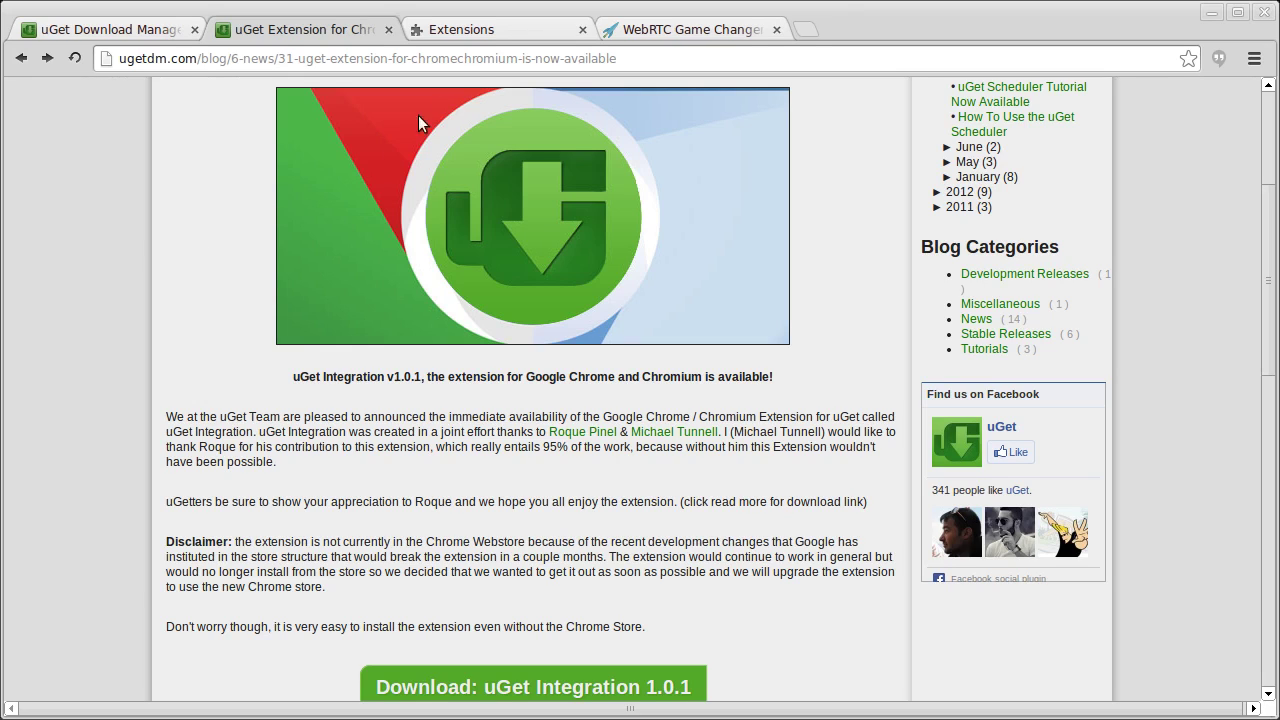
Go to the Extensions page and open the uGet Integration options, showing App Path /usr/bin/uget-gtk.
{"action": "left_click", "coordinate": [492, 31]}
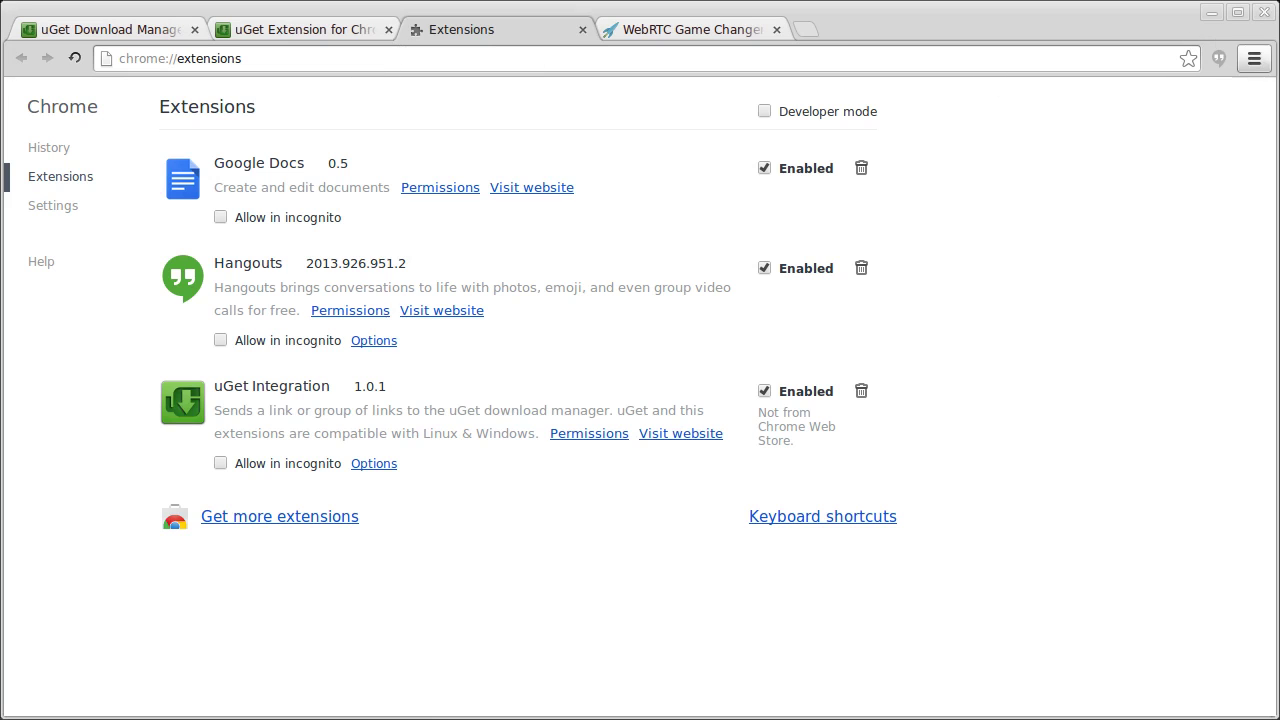
{"action": "left_click", "coordinate": [1254, 58]}
{"action": "mouse_move", "coordinate": [1001, 301]}
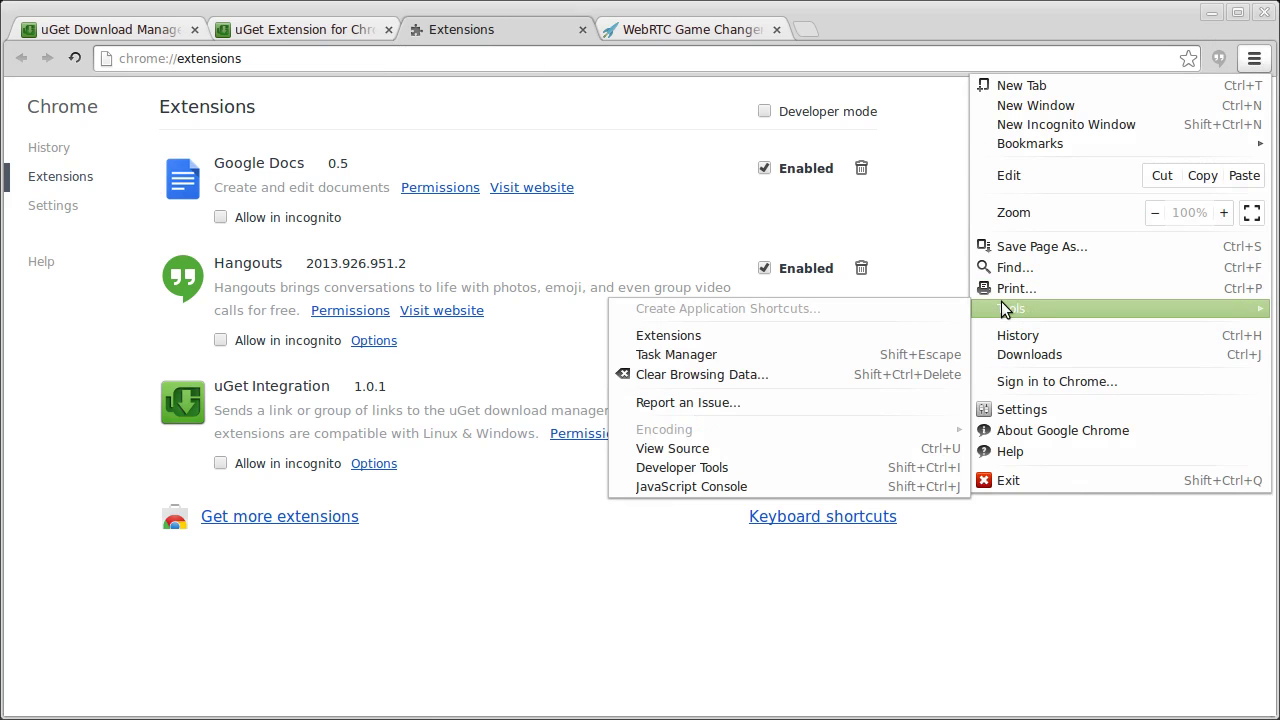
{"action": "left_click", "coordinate": [610, 615]}
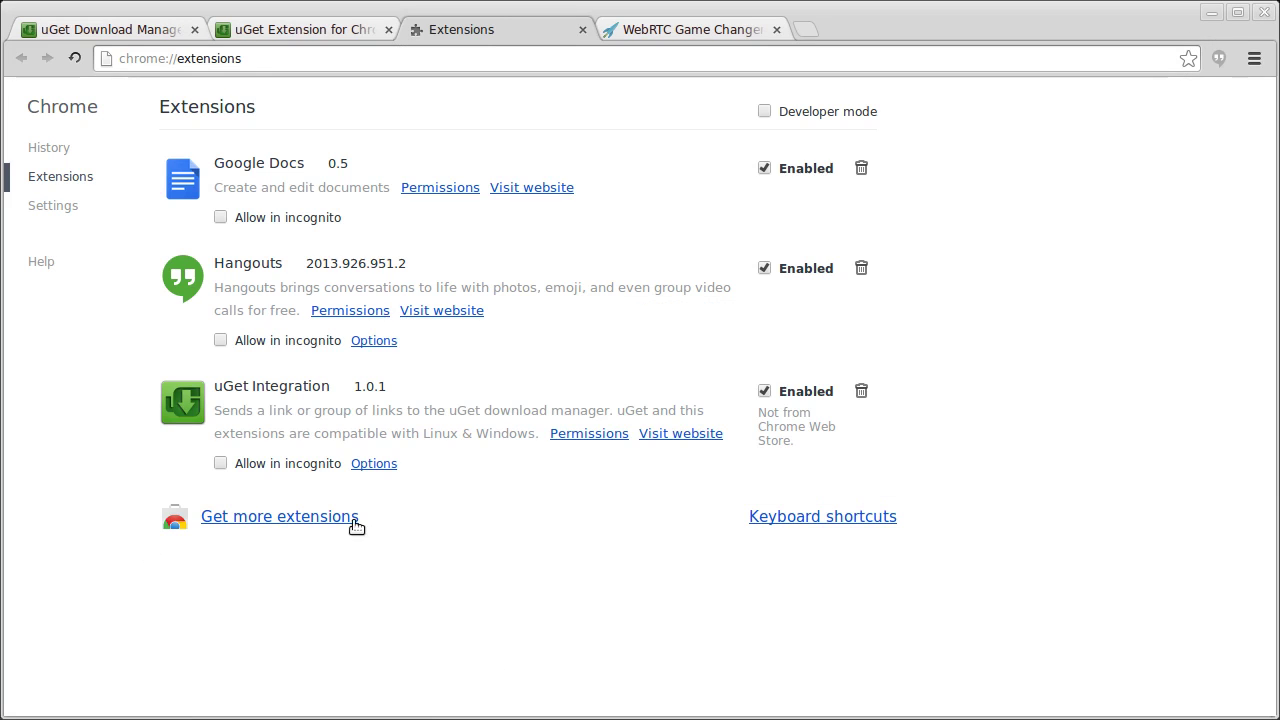
{"action": "left_click", "coordinate": [380, 463]}
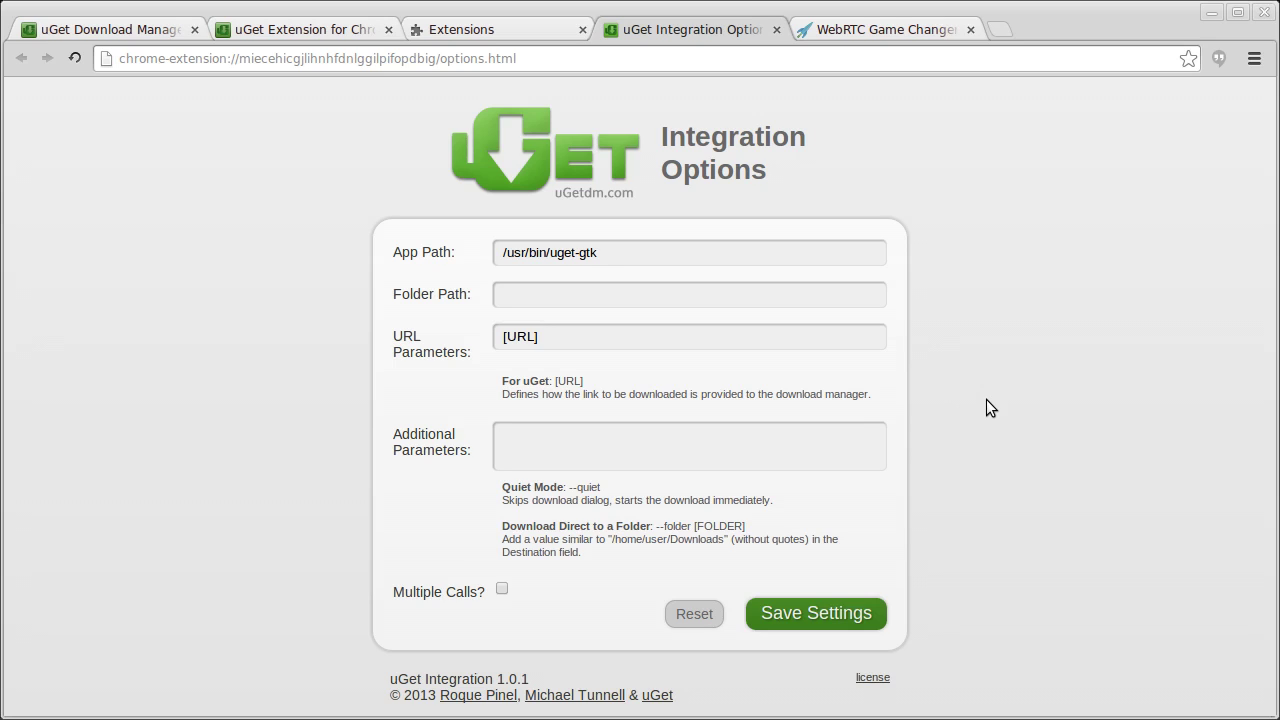
Put --quiet into the Additional Parameters field.
{"action": "double_click", "coordinate": [587, 487]}
{"action": "left_click_drag", "start_coordinate": [586, 492], "coordinate": [589, 449]}
{"action": "left_click", "coordinate": [611, 460]}
{"action": "type", "text": "--quiet"}
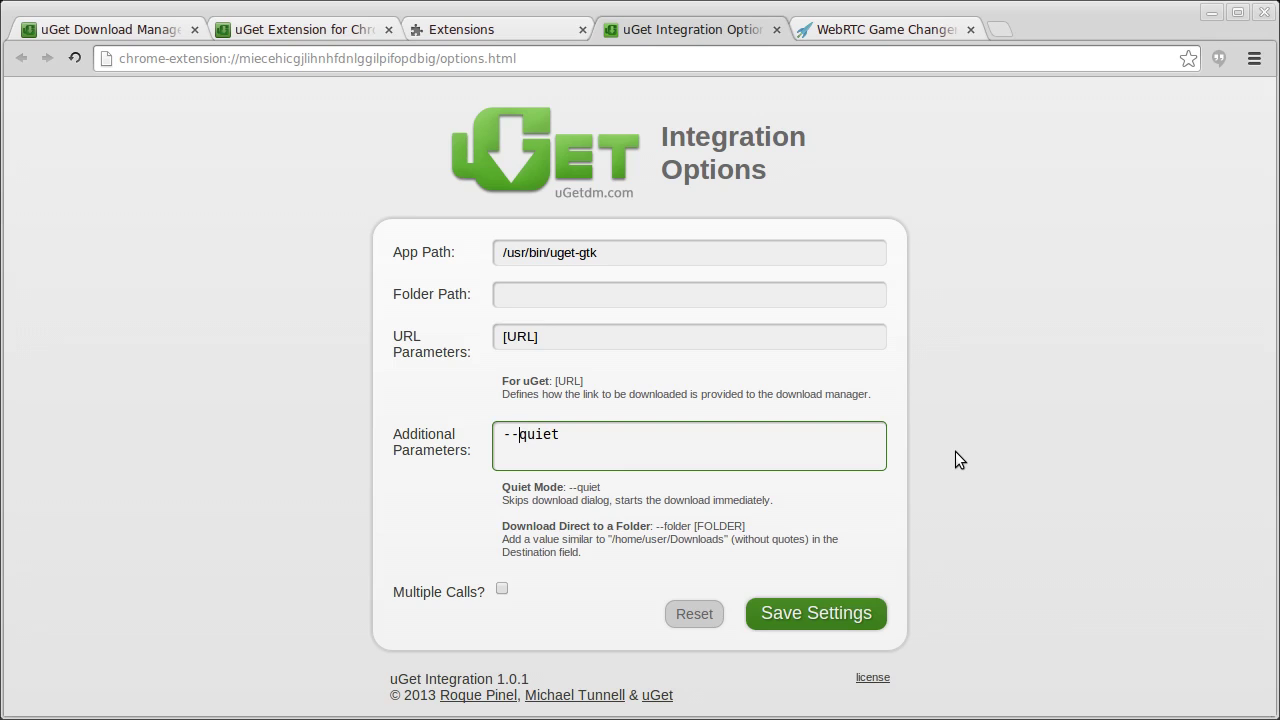
Delete --quiet from Additional Parameters, leaving the field empty.
{"action": "double_click", "coordinate": [805, 442]}
{"action": "key", "text": "shift+Home"}
{"action": "left_click", "coordinate": [805, 442]}
{"action": "key", "text": "ctrl+a"}
{"action": "key", "text": "BackSpace"}
{"action": "left_click", "coordinate": [960, 414]}
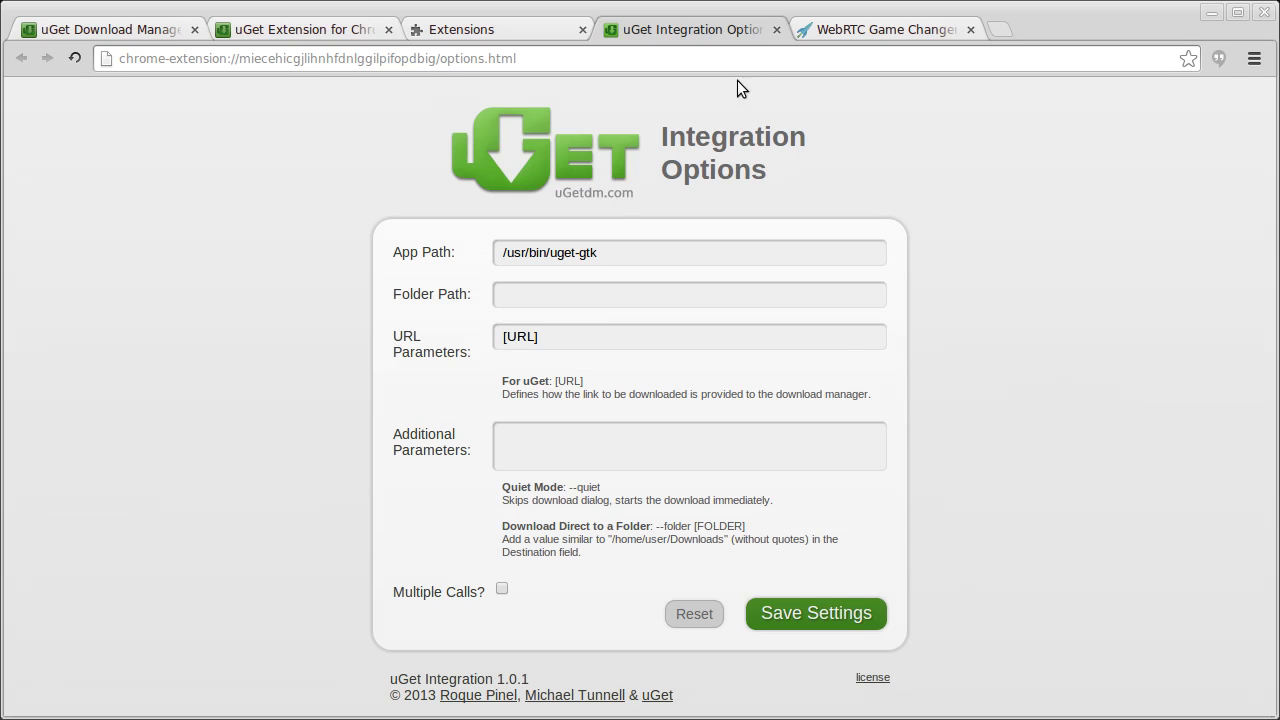
Close the options tab and scroll the WebRTC Game Changer page to its Download links.
{"action": "left_click", "coordinate": [776, 31]}
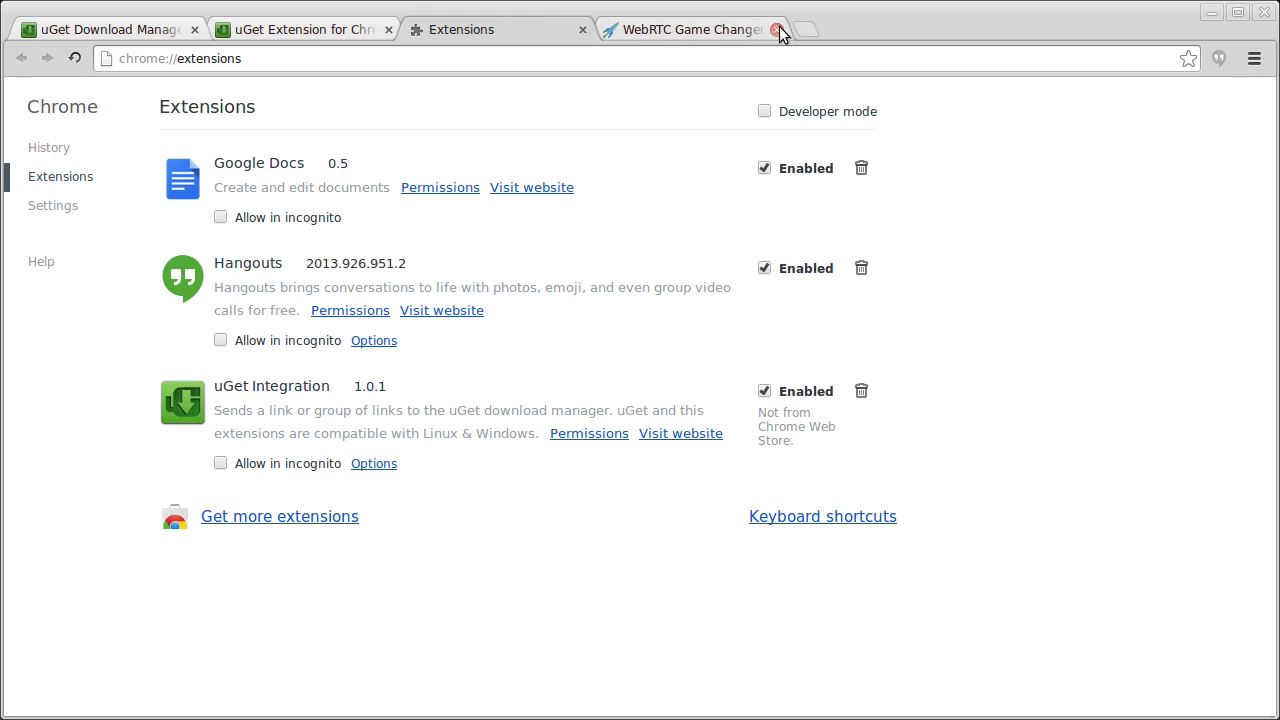
{"action": "left_click", "coordinate": [690, 30]}
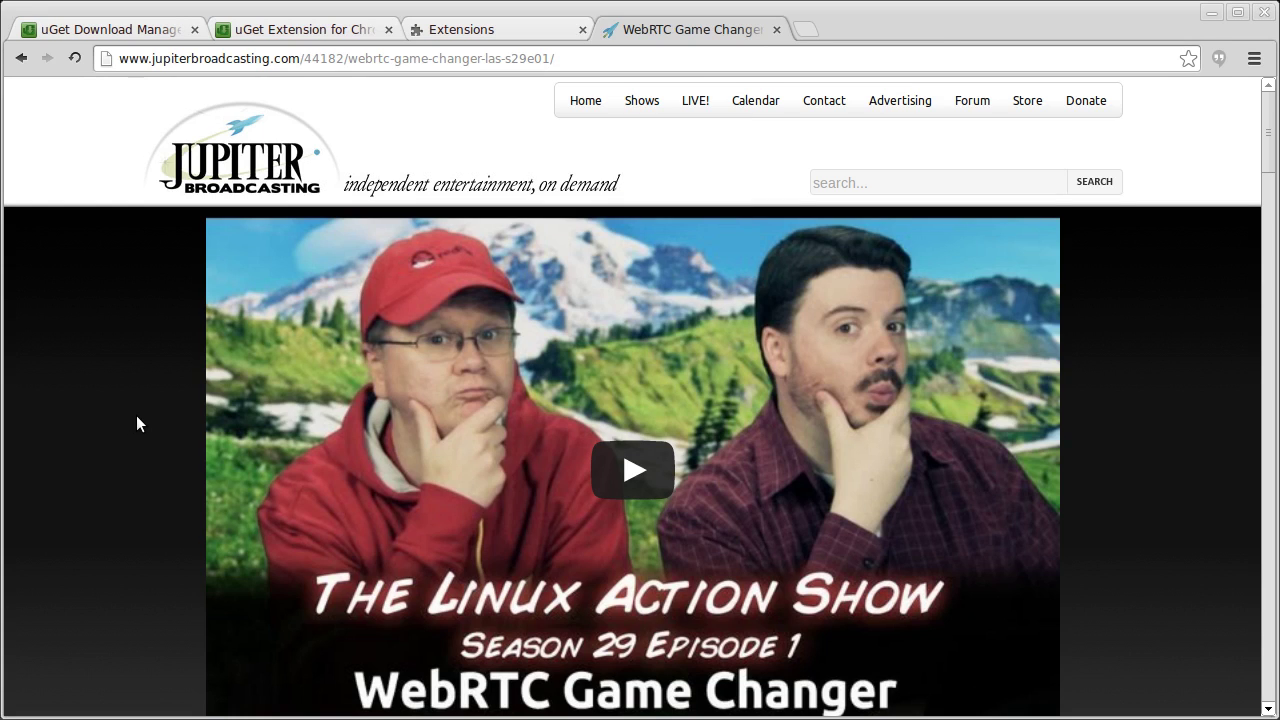
{"action": "scroll", "coordinate": [137, 420], "scroll_direction": "down", "scroll_amount": 5}
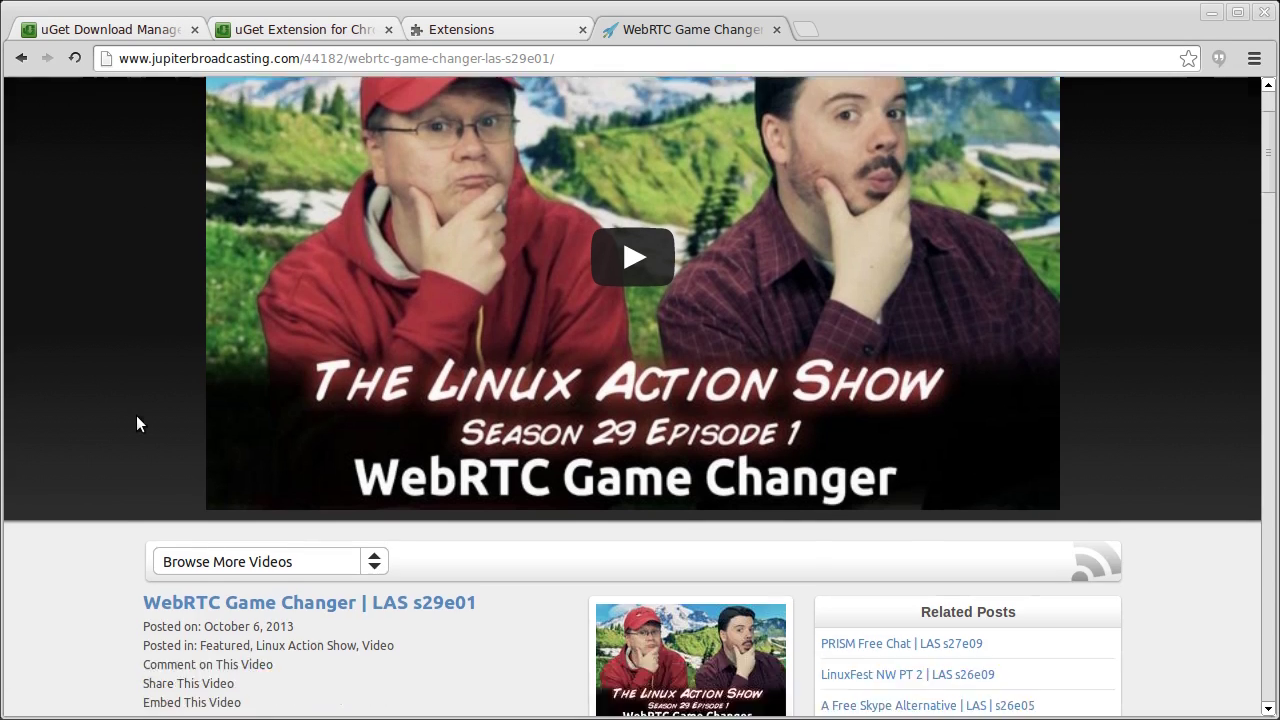
{"action": "scroll", "coordinate": [136, 415], "scroll_direction": "down", "scroll_amount": 5}
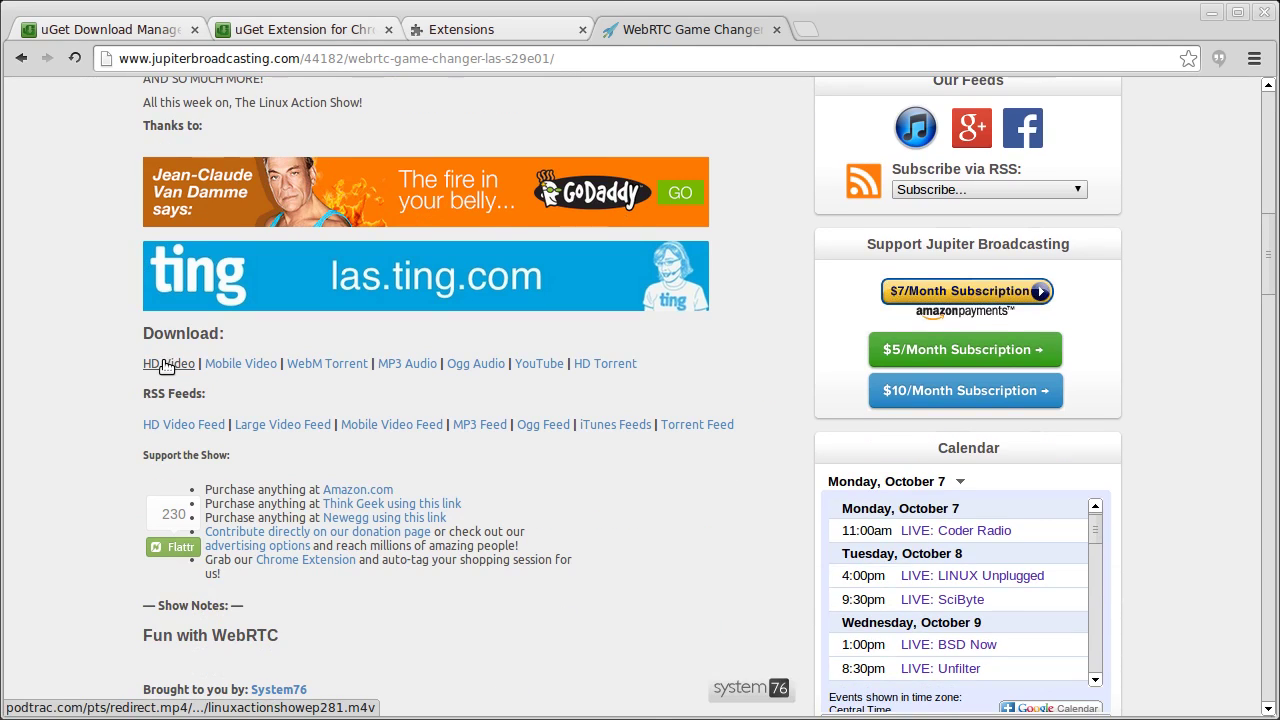
Send the HD Video link (linuxactionshowep281.m4v) to uGet and confirm the download into Videos.
{"action": "right_click", "coordinate": [166, 366]}
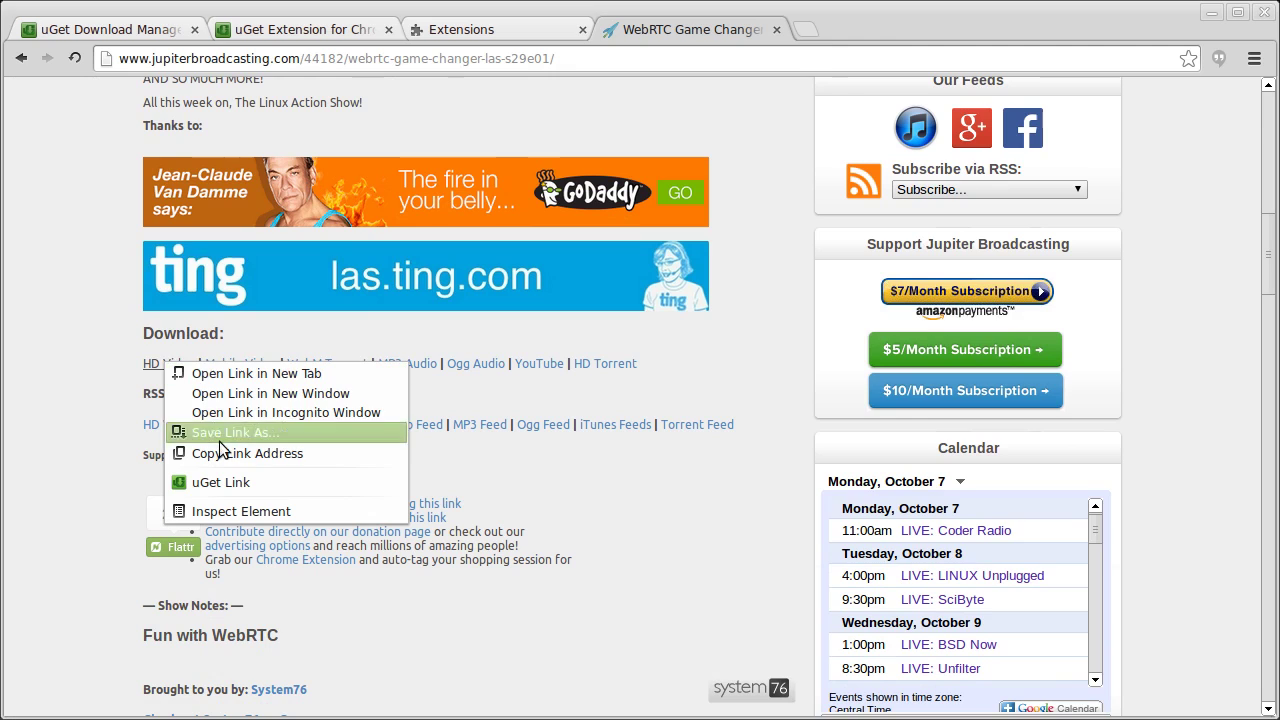
{"action": "left_click", "coordinate": [225, 489]}
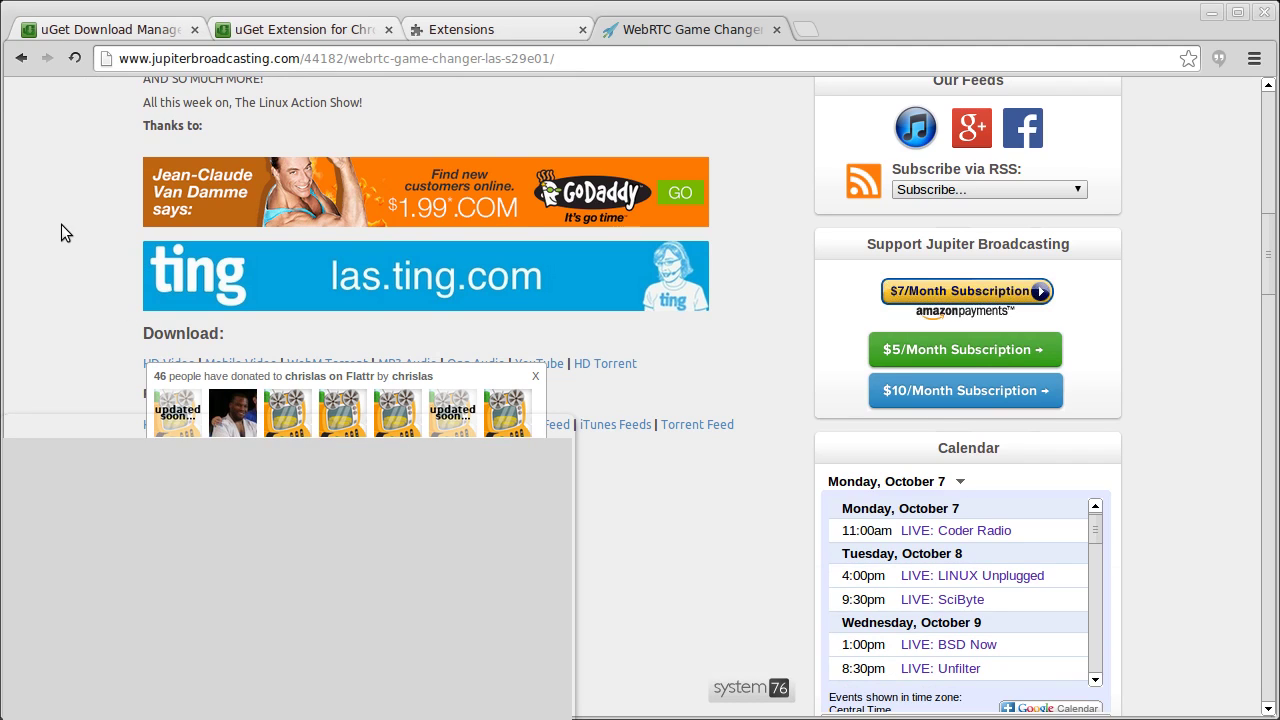
{"action": "left_click_drag", "start_coordinate": [114, 435], "coordinate": [437, 150]}
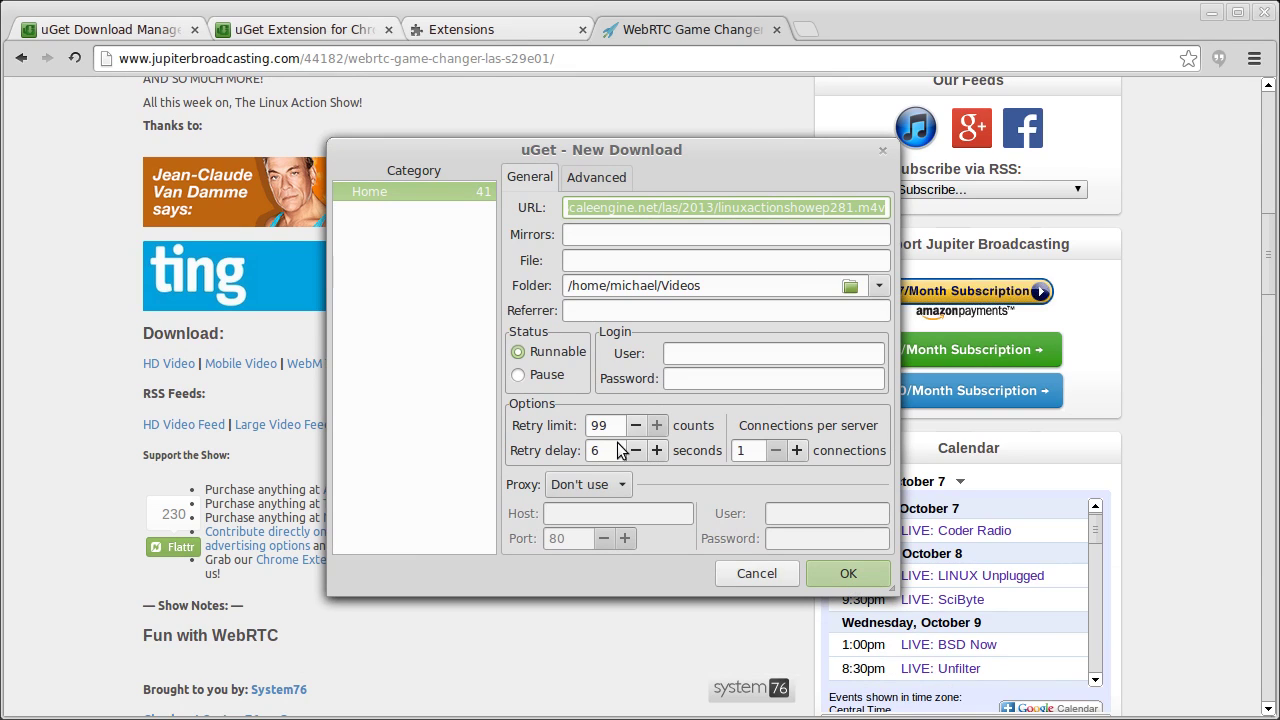
{"action": "left_click", "coordinate": [573, 181]}
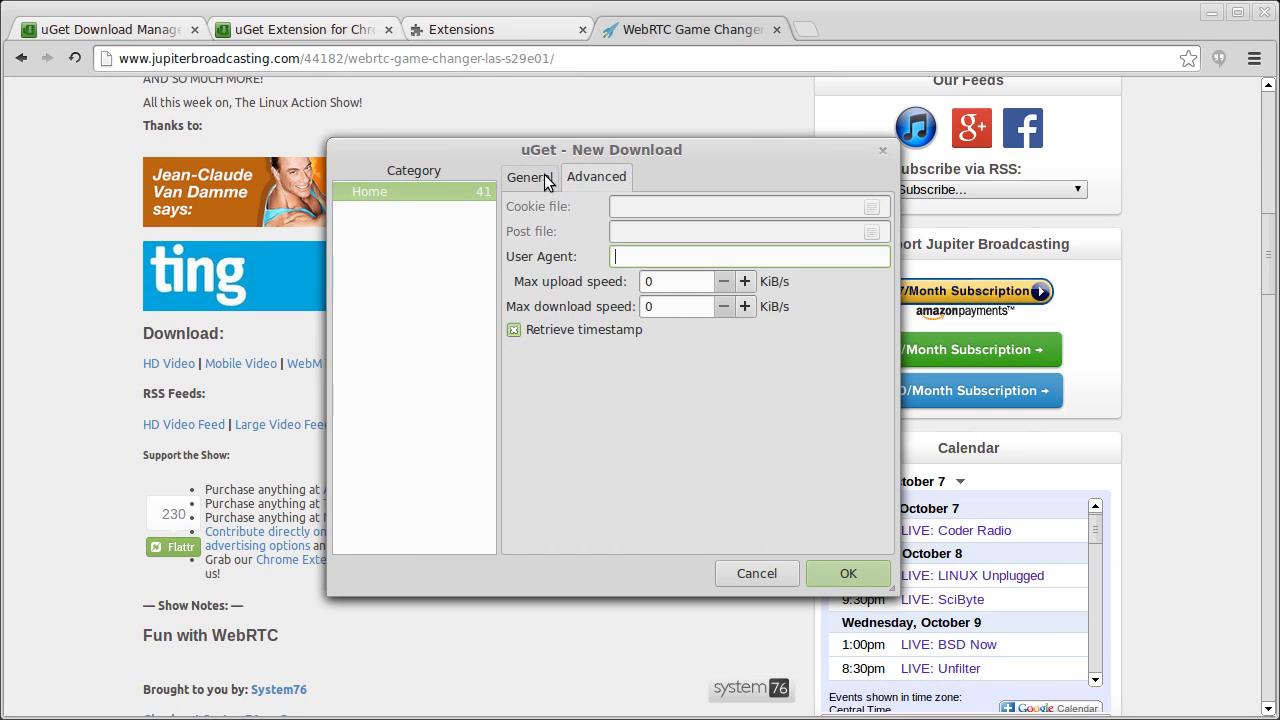
{"action": "left_click", "coordinate": [544, 174]}
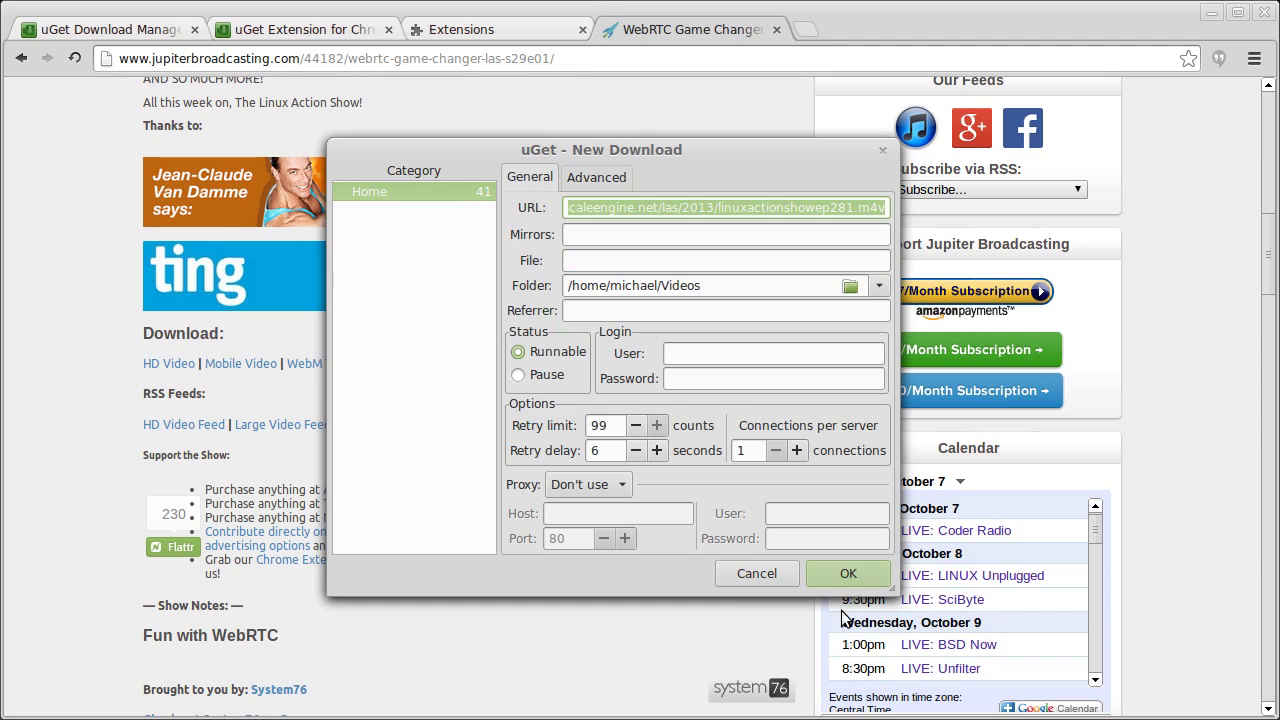
{"action": "left_click", "coordinate": [848, 574]}
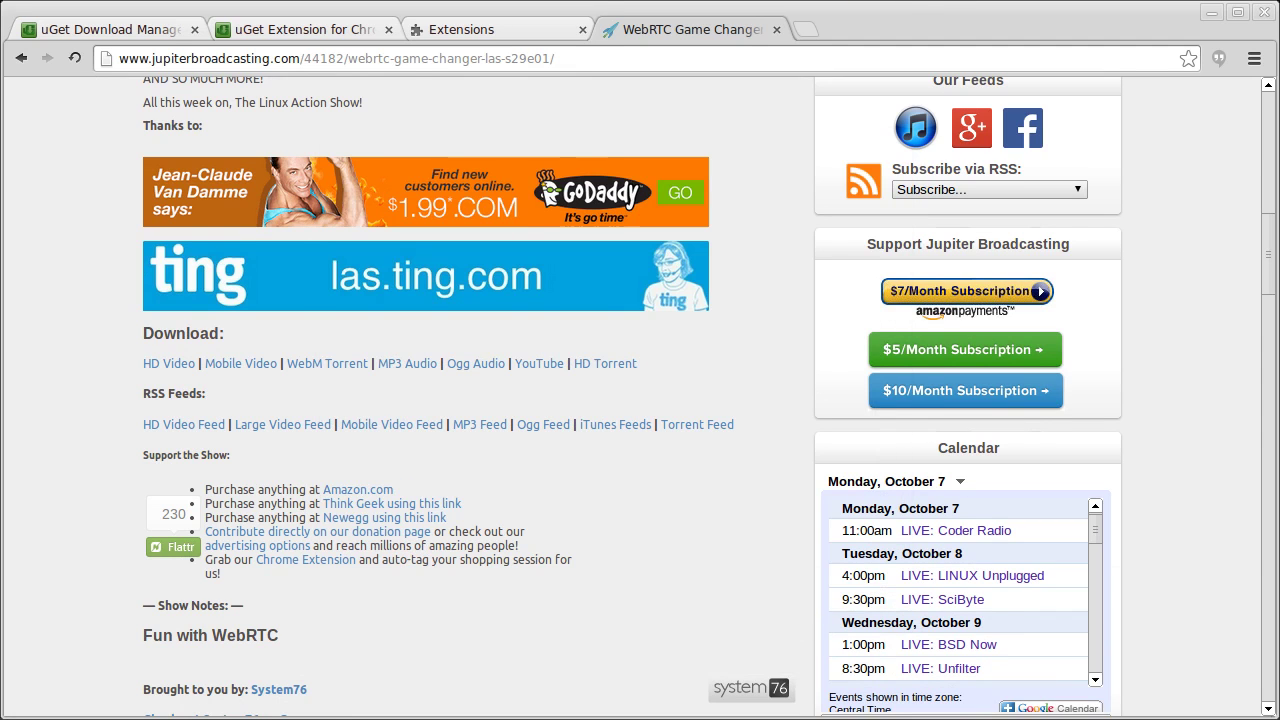
Delete the linuxactionshowep281.m4v download and its file in uGet, then return to the episode page.
{"action": "left_click", "coordinate": [908, 2]}
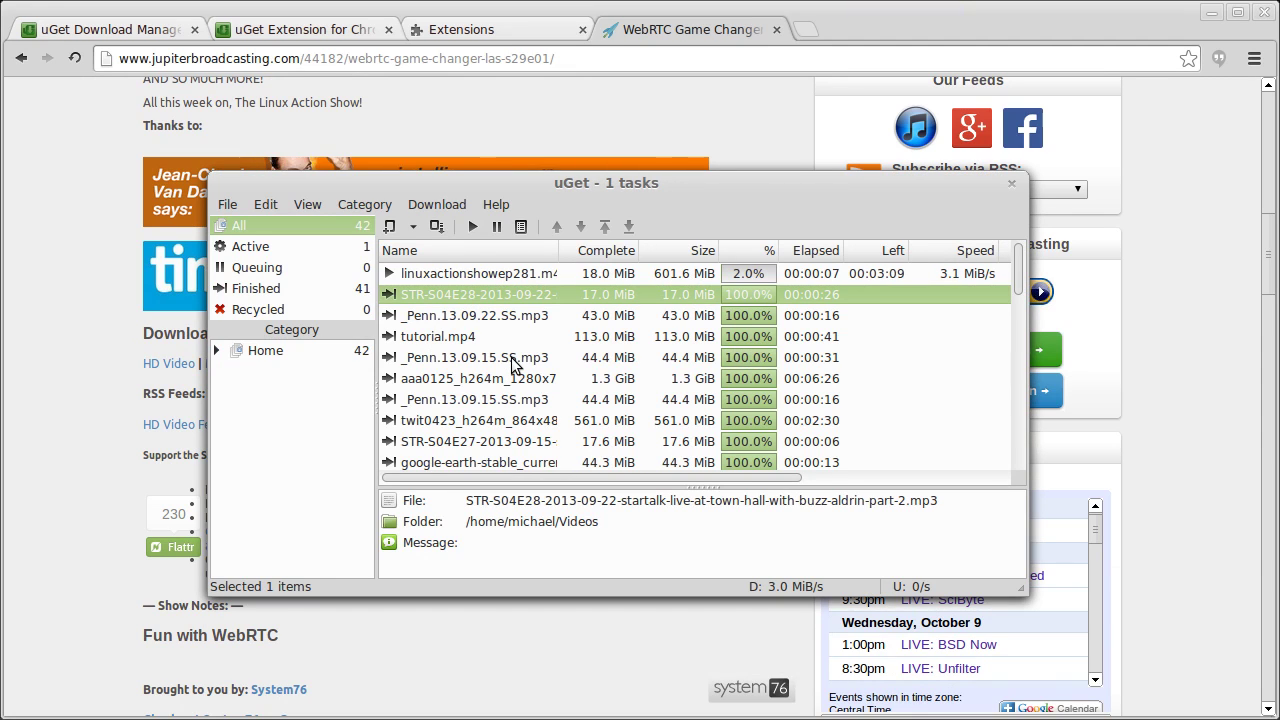
{"action": "right_click", "coordinate": [506, 272]}
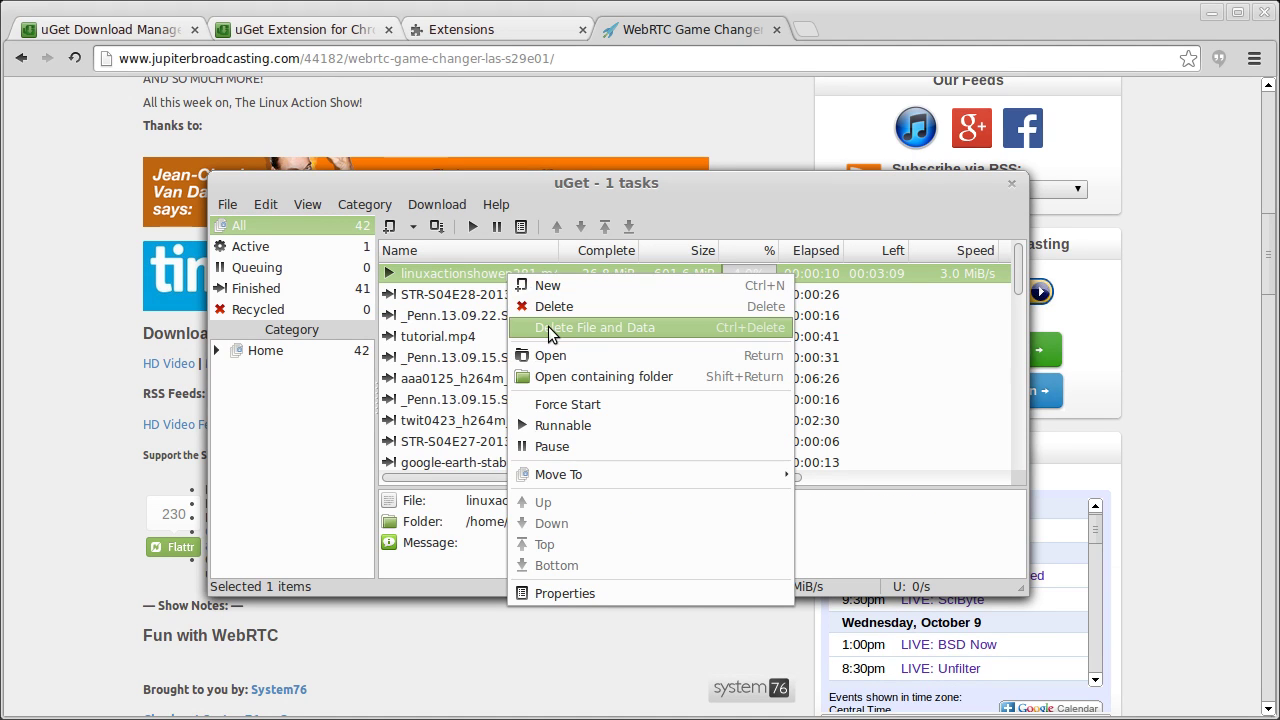
{"action": "left_click", "coordinate": [553, 330]}
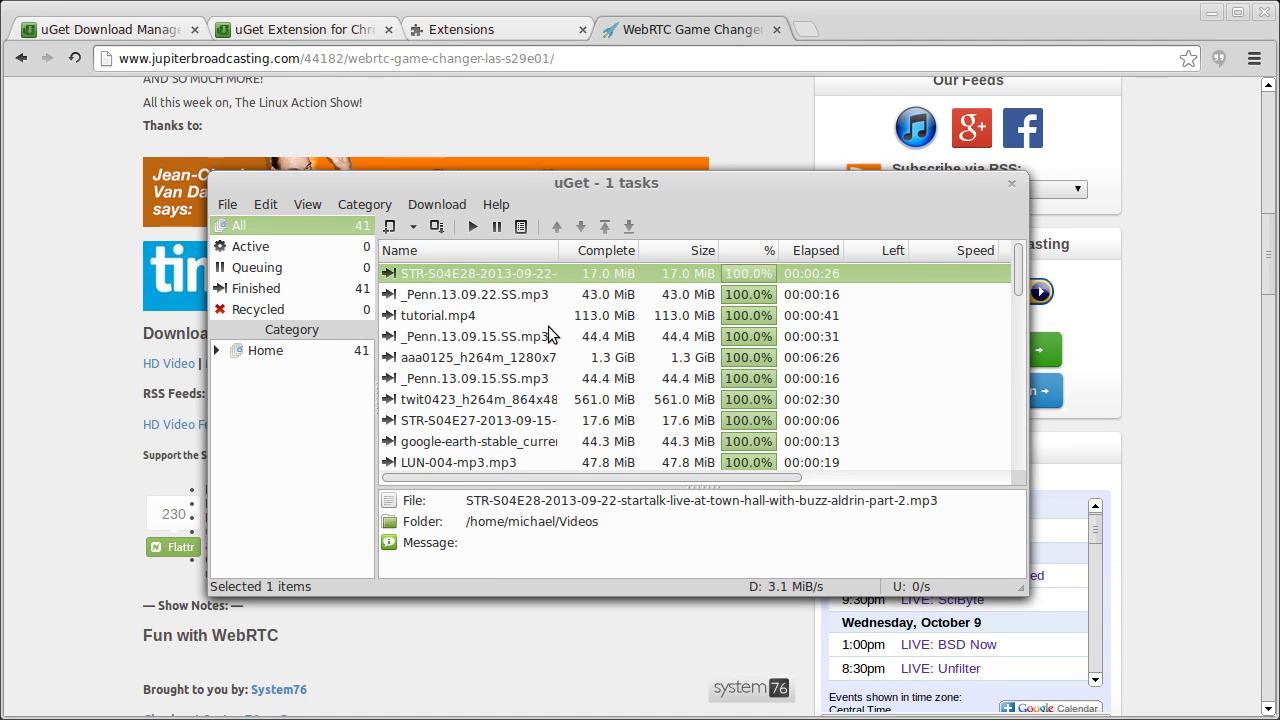
{"action": "left_click", "coordinate": [773, 134]}
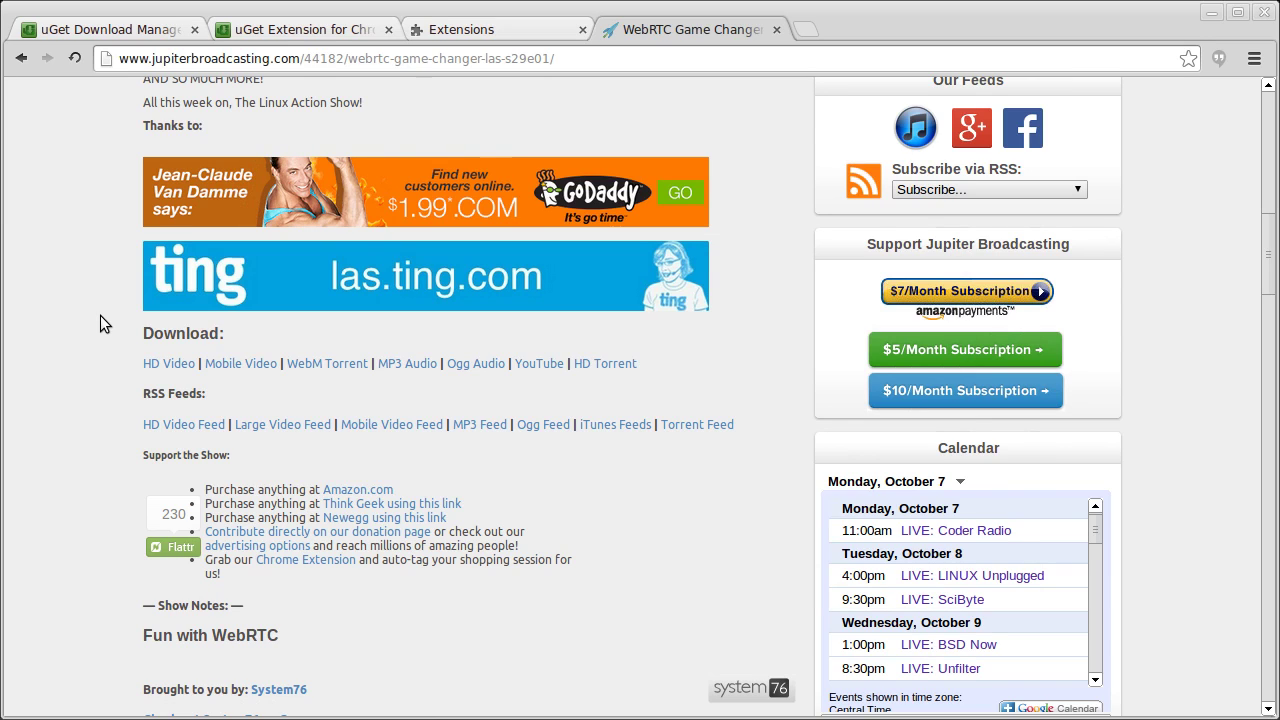
Gather all the episode page's links with uGet and uncheck every URL in the selection list.
{"action": "right_click", "coordinate": [476, 370]}
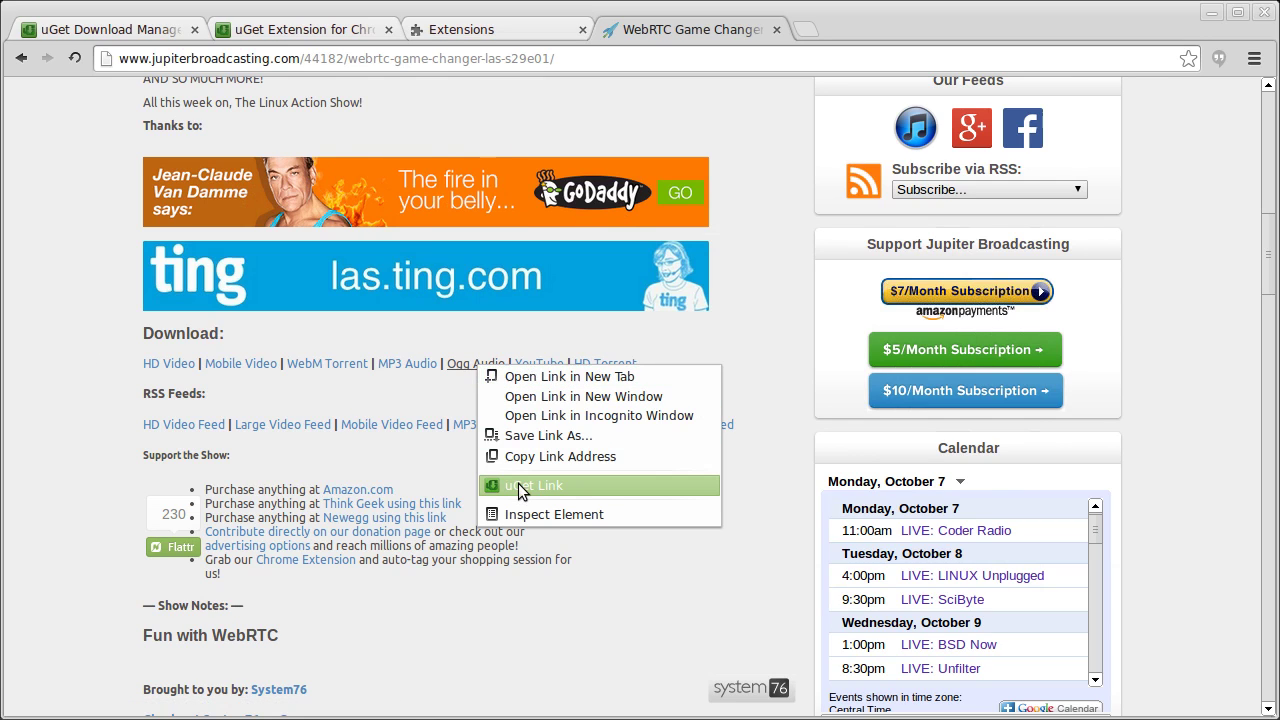
{"action": "left_click", "coordinate": [725, 562]}
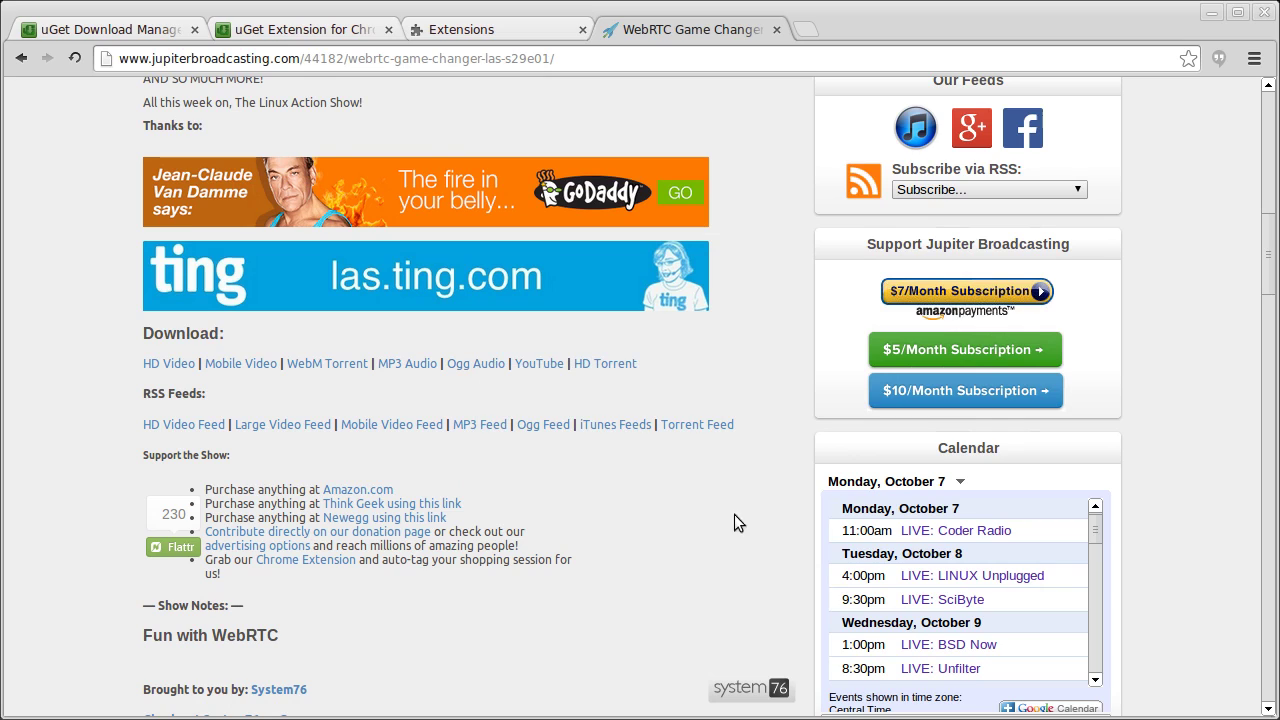
{"action": "right_click", "coordinate": [645, 493]}
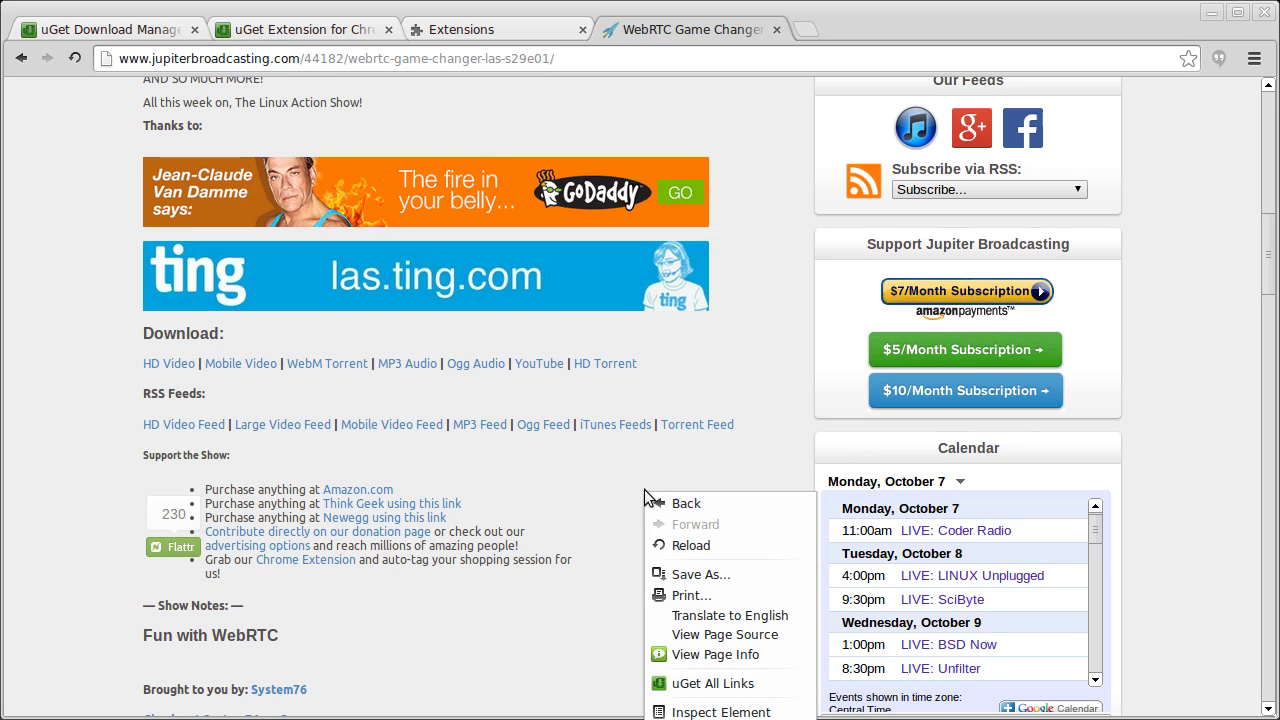
{"action": "left_click", "coordinate": [700, 684]}
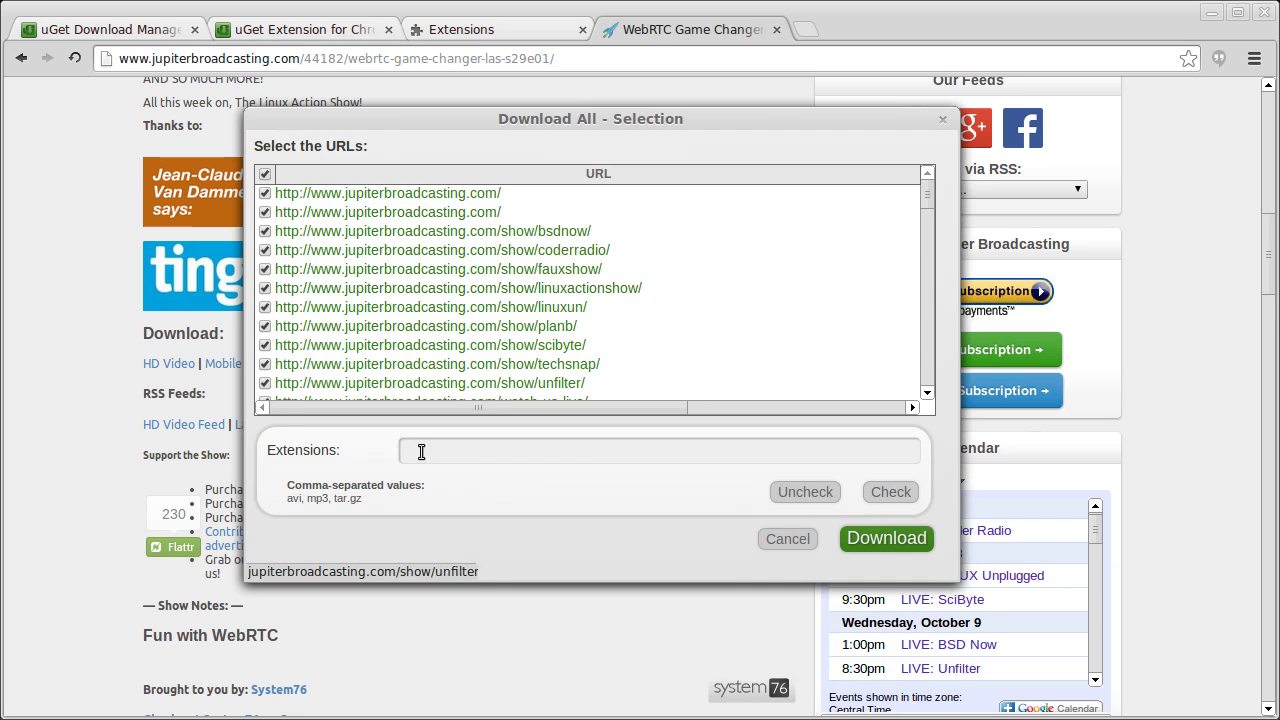
{"action": "left_click", "coordinate": [265, 174]}
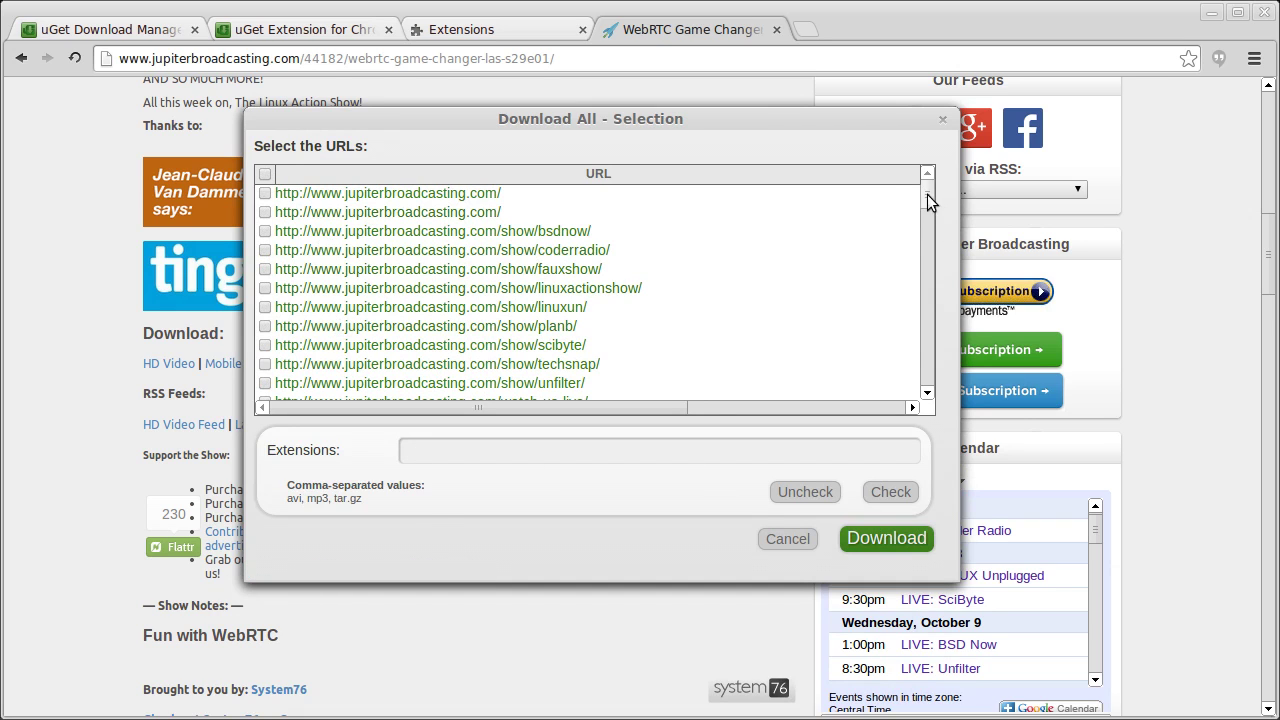
{"action": "left_click_drag", "start_coordinate": [927, 194], "coordinate": [921, 253]}
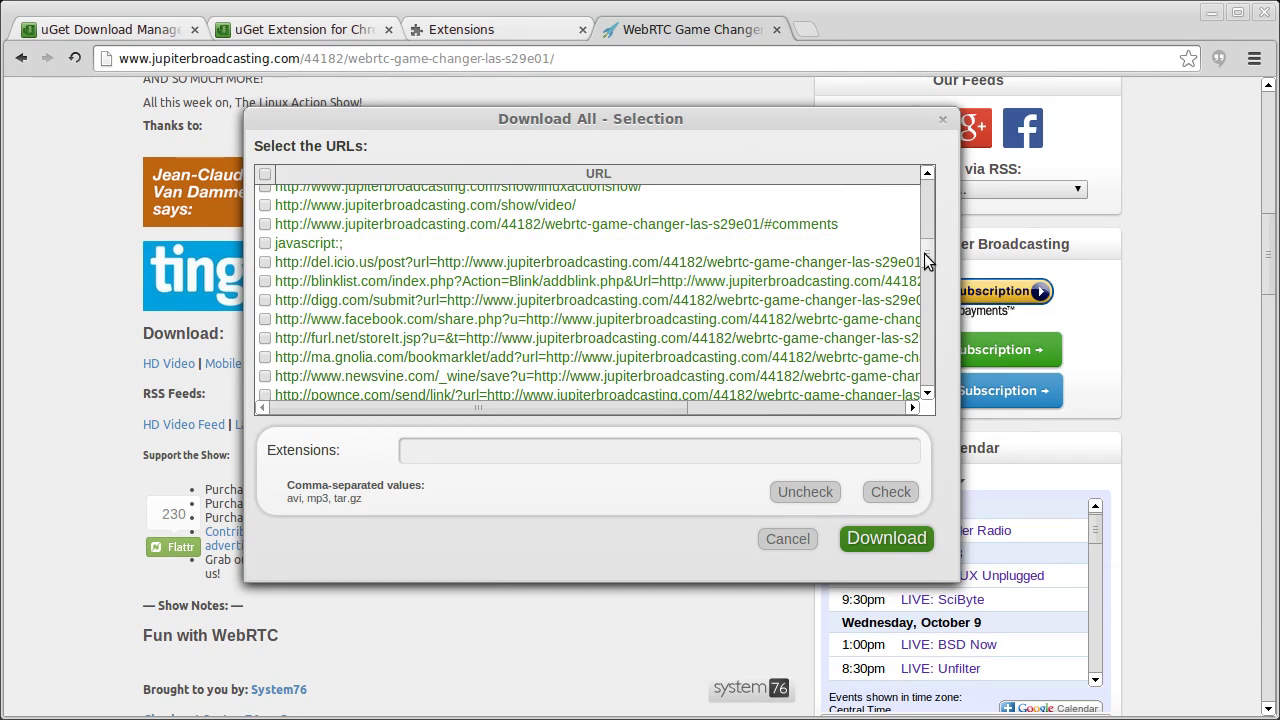
{"action": "left_click_drag", "start_coordinate": [923, 257], "coordinate": [923, 270]}
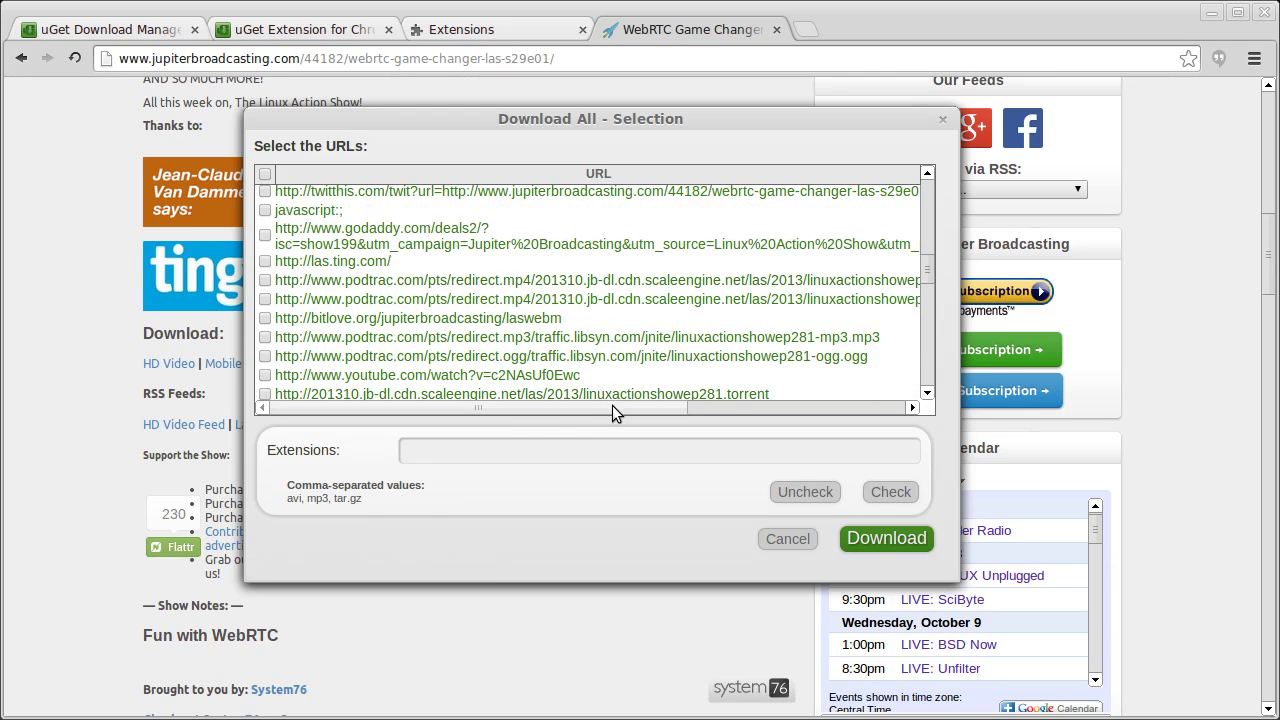
{"action": "mouse_move", "coordinate": [612, 405]}
{"action": "left_mouse_down"}
{"action": "mouse_move", "coordinate": [773, 413]}
{"action": "mouse_move", "coordinate": [598, 420]}
{"action": "left_mouse_up"}
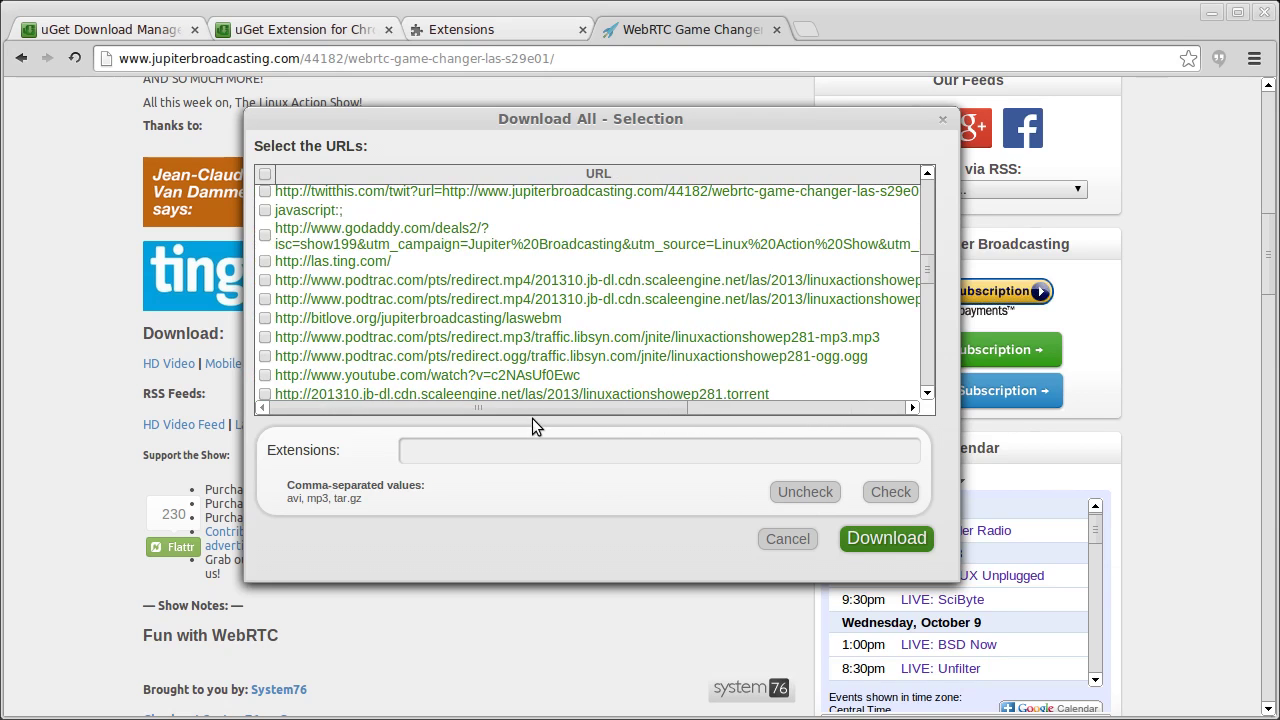
Check all URLs matching the extensions m4v,mp4,mp3,ogg.
{"action": "left_click", "coordinate": [476, 447]}
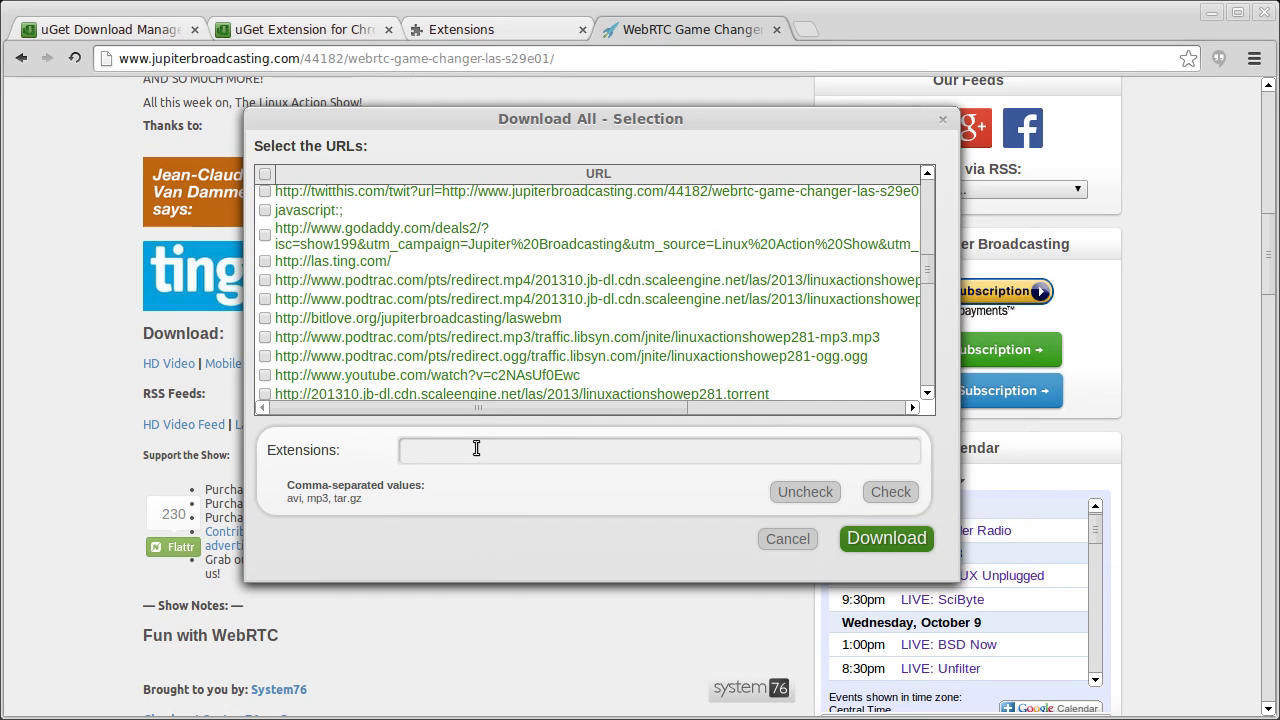
{"action": "type", "text": "m4v,mp4,mp3,ogg"}
{"action": "left_click", "coordinate": [885, 492]}
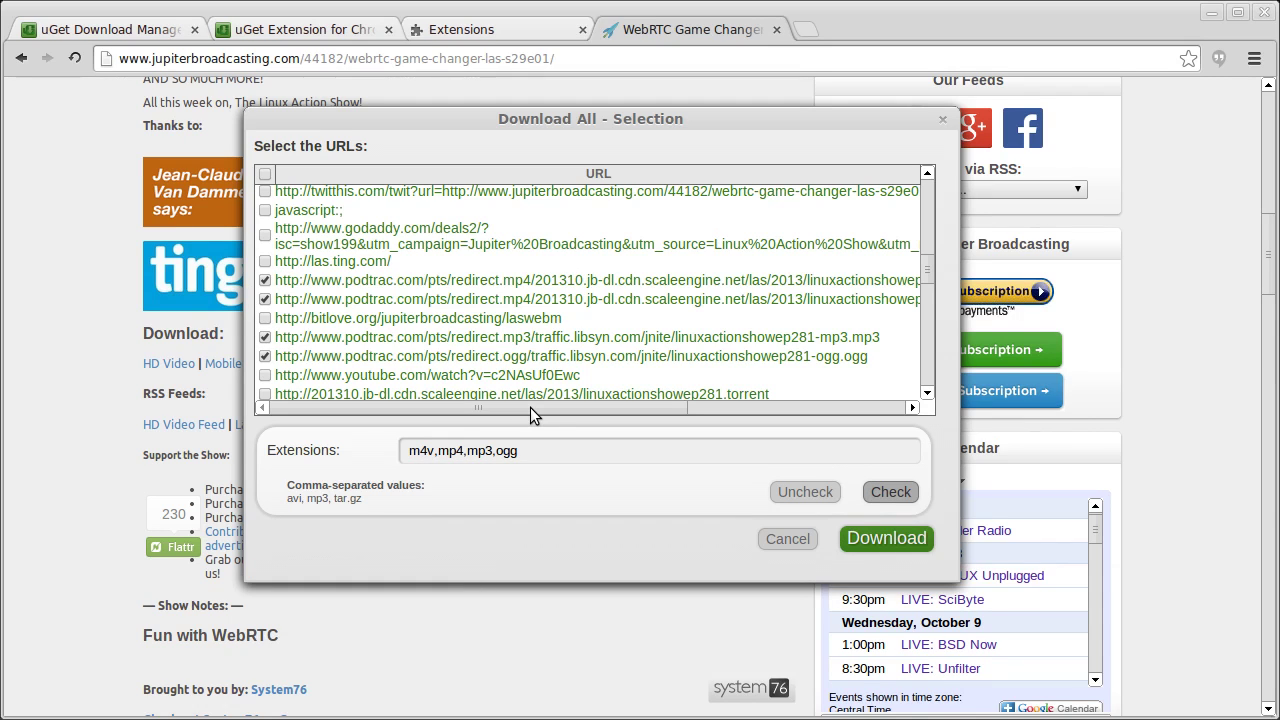
{"action": "mouse_move", "coordinate": [530, 407]}
{"action": "left_mouse_down"}
{"action": "mouse_move", "coordinate": [611, 417]}
{"action": "mouse_move", "coordinate": [542, 400]}
{"action": "mouse_move", "coordinate": [507, 407]}
{"action": "left_mouse_up"}
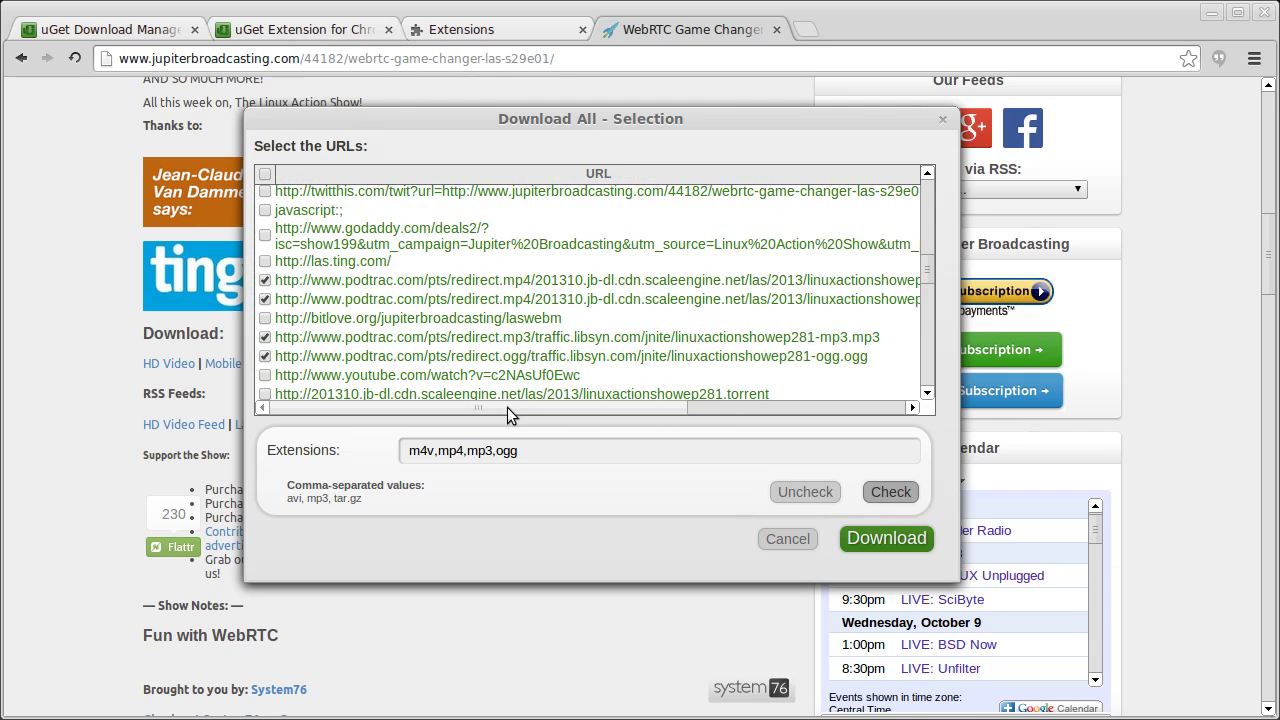
Trim the extension filter to m4v so only the first podtrac video link is checked.
{"action": "left_click", "coordinate": [535, 453]}
{"action": "left_click_drag", "start_coordinate": [535, 453], "coordinate": [443, 452]}
{"action": "key", "text": "BackSpace"}
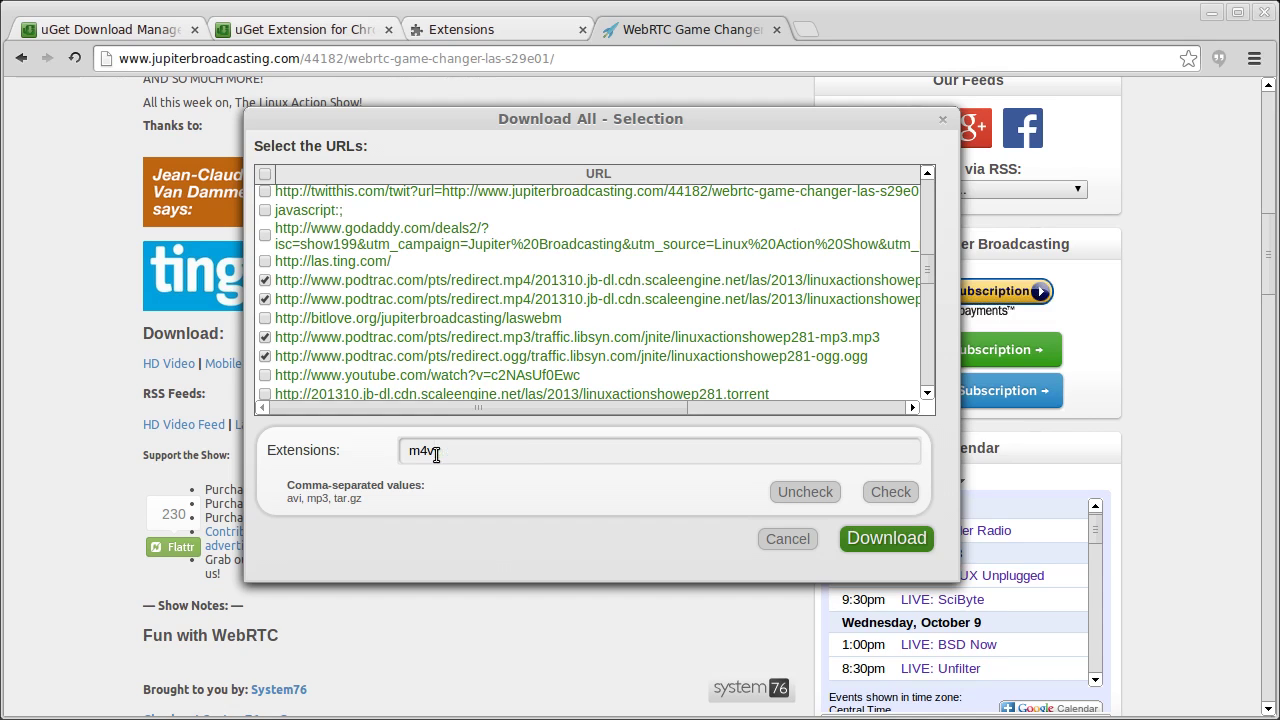
{"action": "left_click", "coordinate": [265, 176]}
{"action": "left_click", "coordinate": [265, 176]}
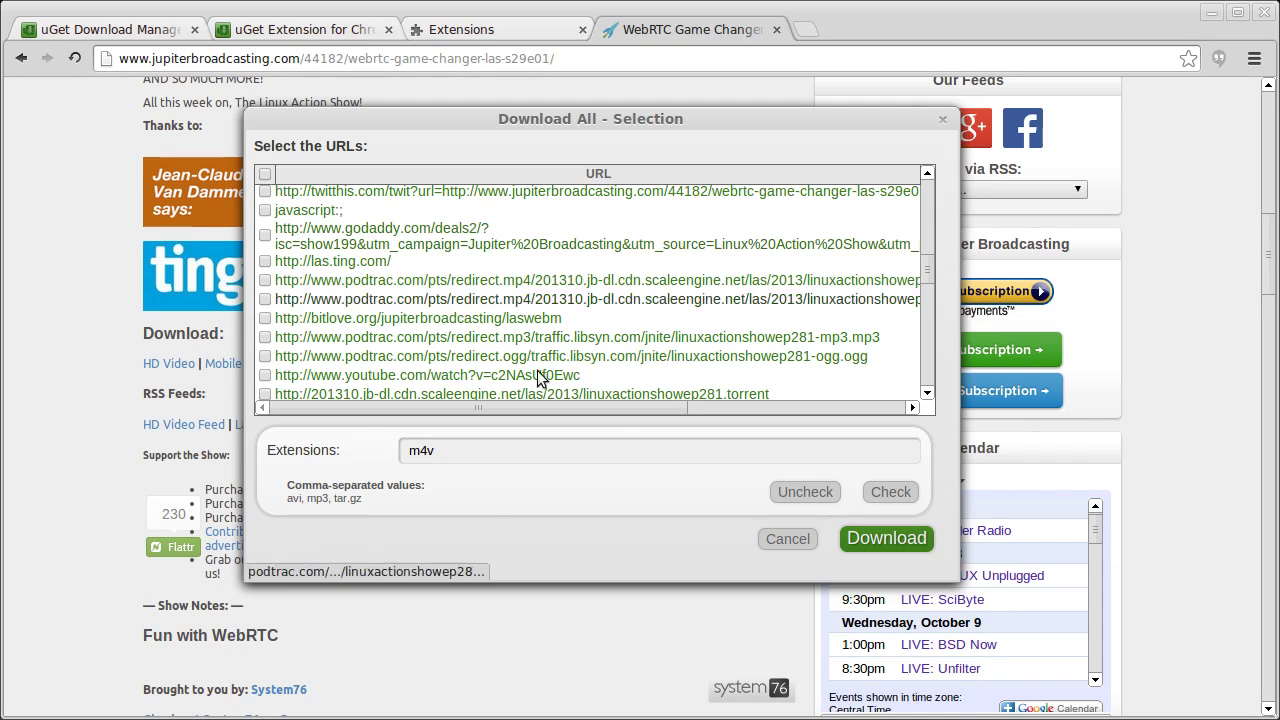
{"action": "left_click_drag", "start_coordinate": [616, 404], "coordinate": [478, 403]}
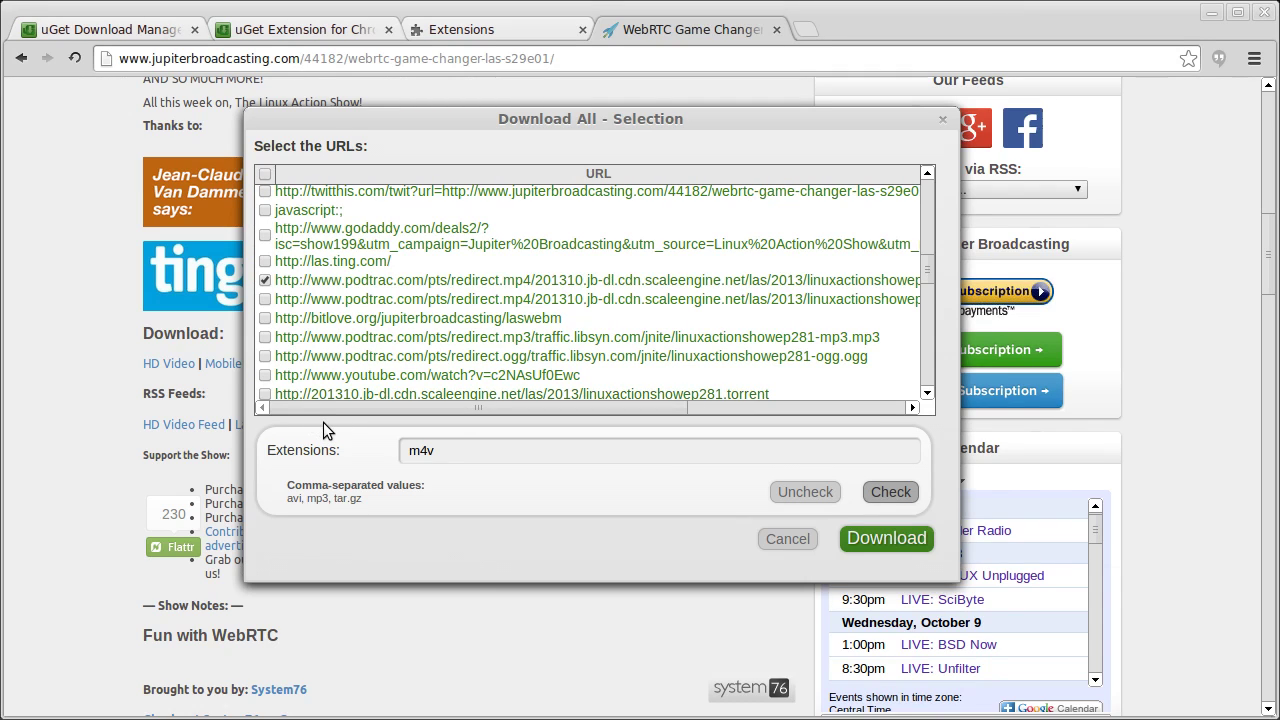
Cancel the single-file uGet download and collect all page links with uGet again.
{"action": "left_click", "coordinate": [869, 545]}
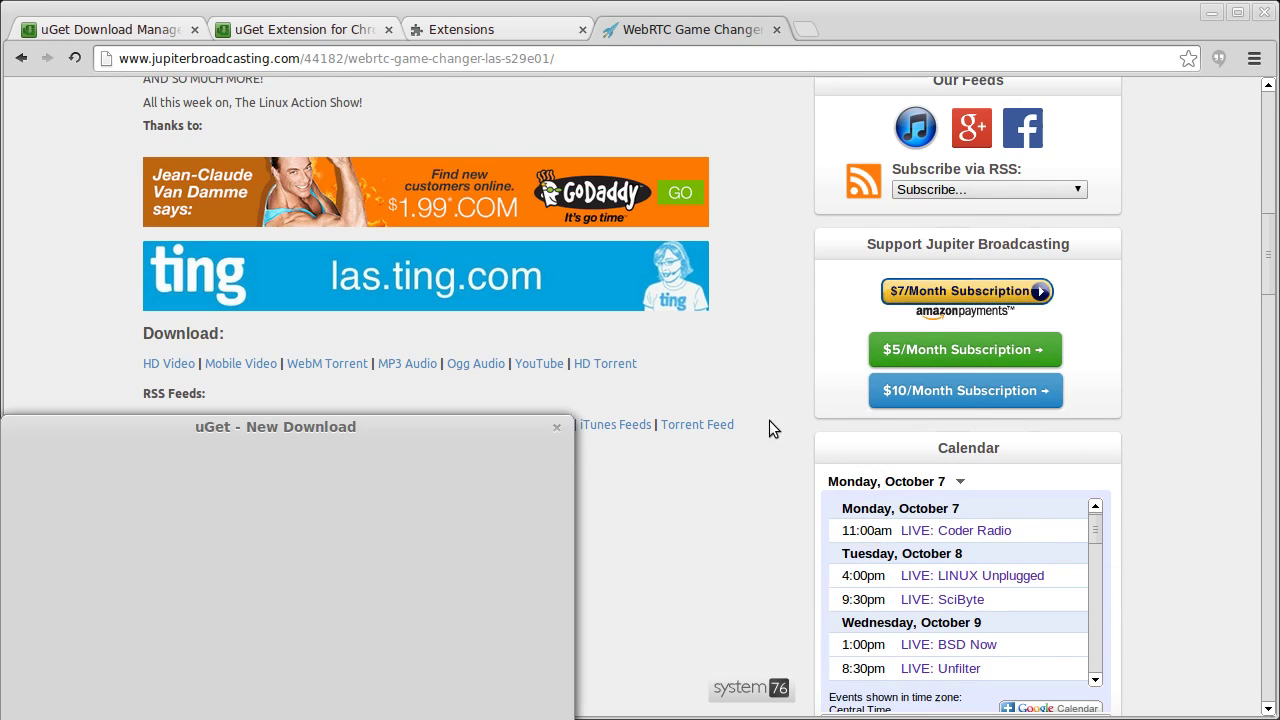
{"action": "mouse_move", "coordinate": [368, 434]}
{"action": "left_mouse_down"}
{"action": "mouse_move", "coordinate": [758, 219]}
{"action": "mouse_move", "coordinate": [937, 172]}
{"action": "left_mouse_up"}
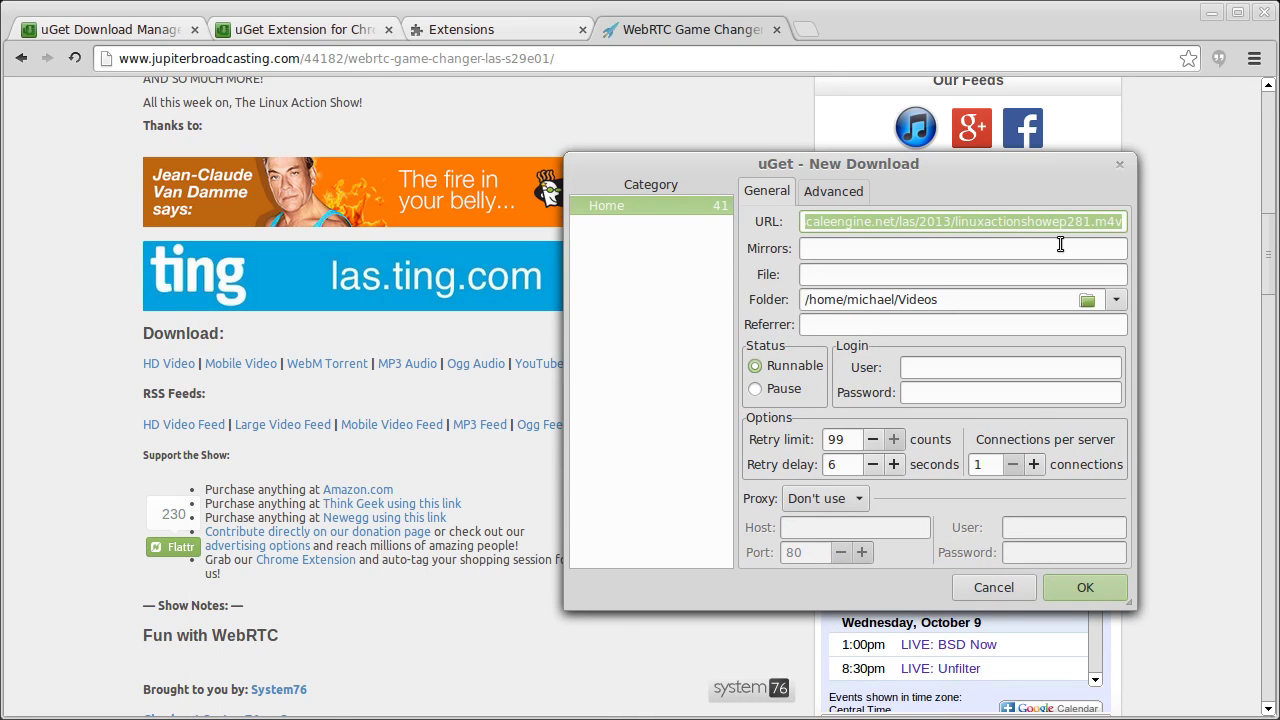
{"action": "left_click", "coordinate": [1000, 586]}
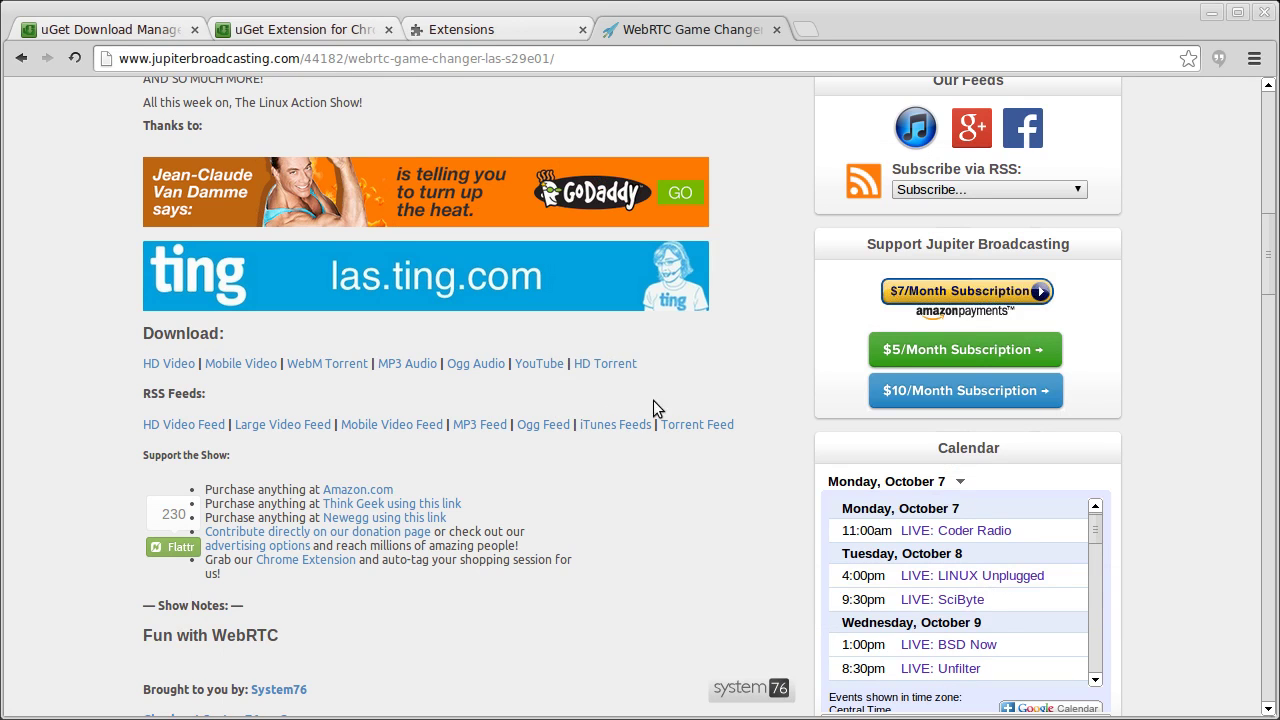
{"action": "right_click", "coordinate": [714, 370]}
{"action": "left_click", "coordinate": [748, 561]}
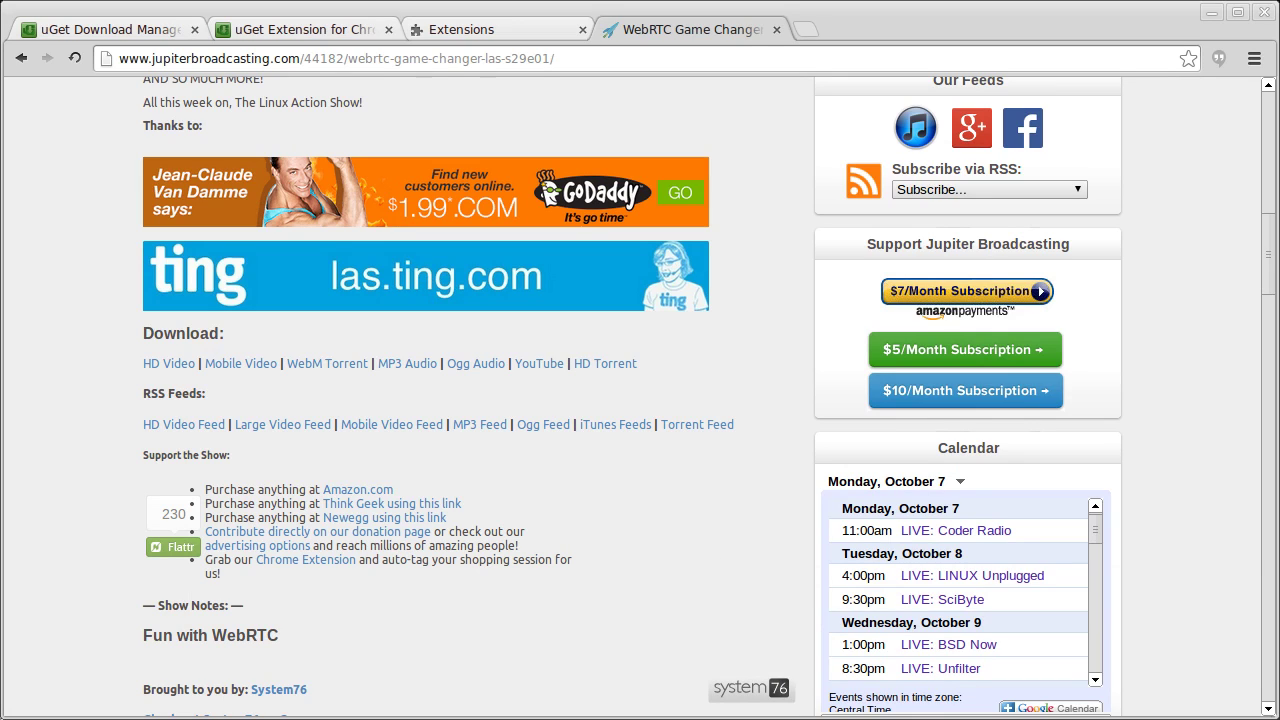
Bring the Download All selection window to the front using its window menu.
{"action": "right_click", "coordinate": [988, 8]}
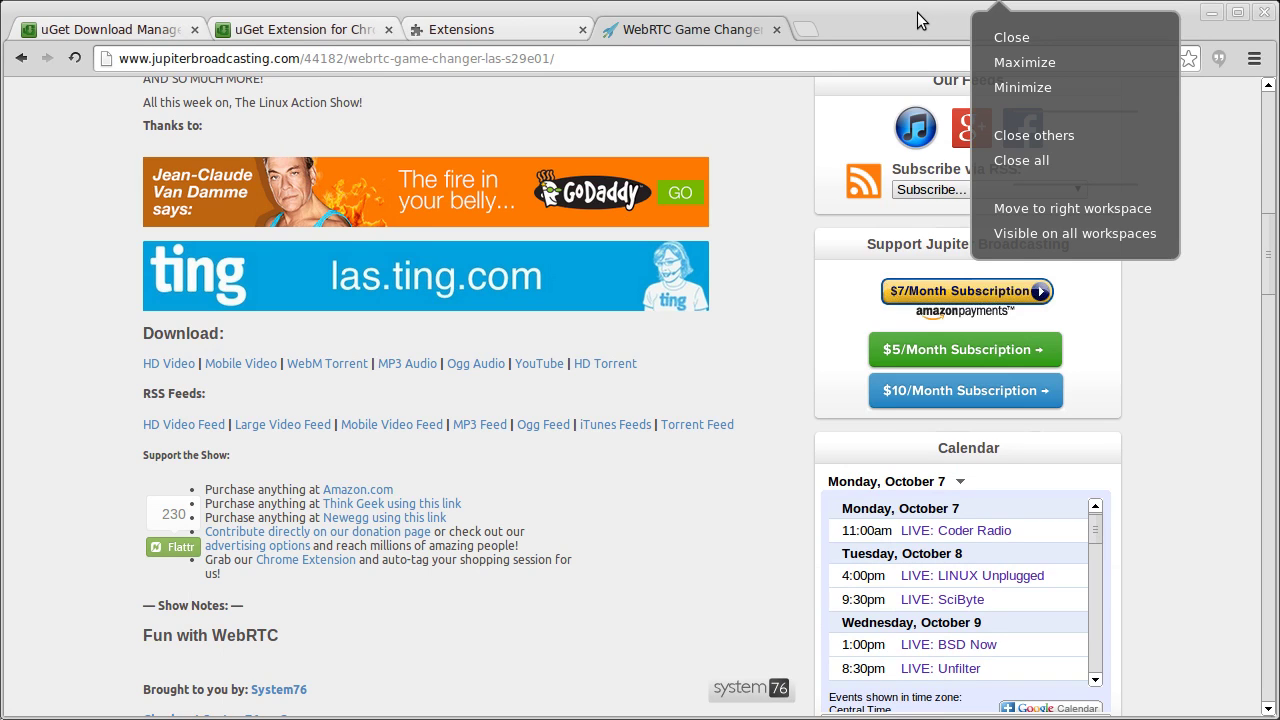
{"action": "left_click", "coordinate": [921, 20]}
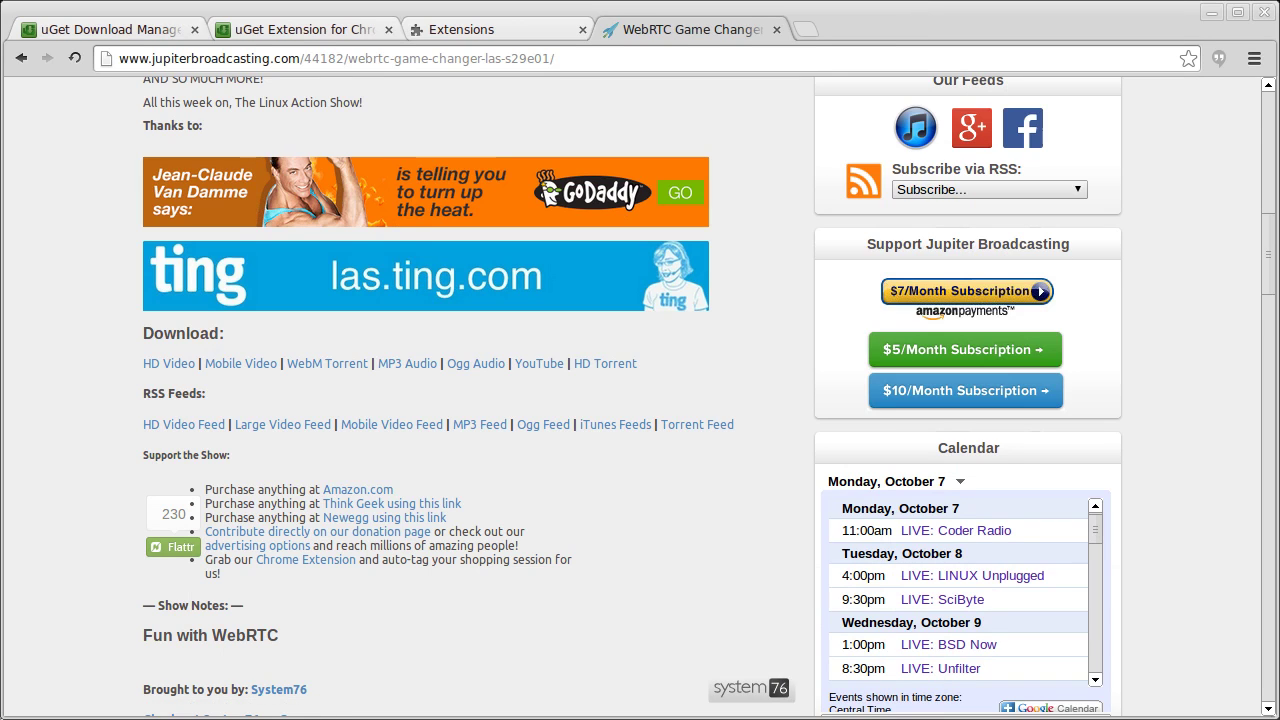
{"action": "key", "text": "alt+space"}
{"action": "key", "text": "Down"}
{"action": "key", "text": "Down"}
{"action": "key", "text": "Down"}
{"action": "key", "text": "Down"}
{"action": "key", "text": "Down"}
{"action": "key", "text": "Down"}
{"action": "key", "text": "Return"}
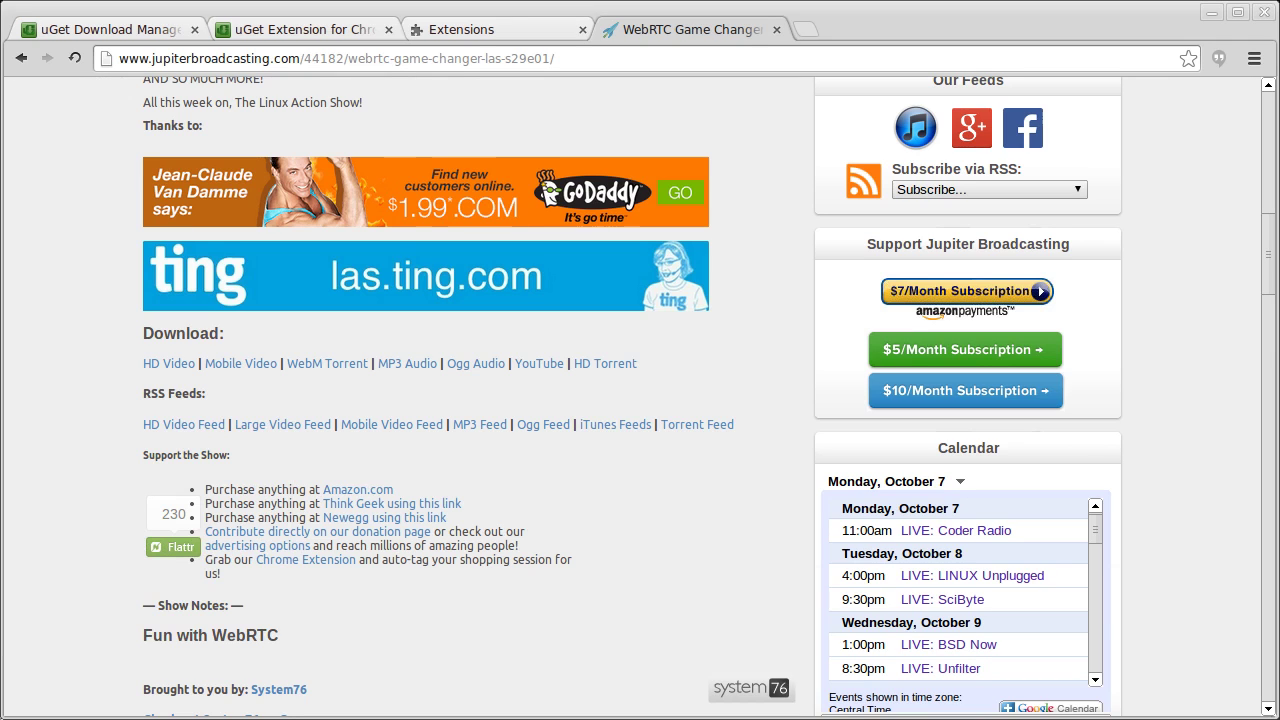
{"action": "key", "text": "alt+space"}
{"action": "key", "text": "Up"}
{"action": "key", "text": "Up"}
{"action": "key", "text": "Up"}
{"action": "key", "text": "Up"}
{"action": "key", "text": "Up"}
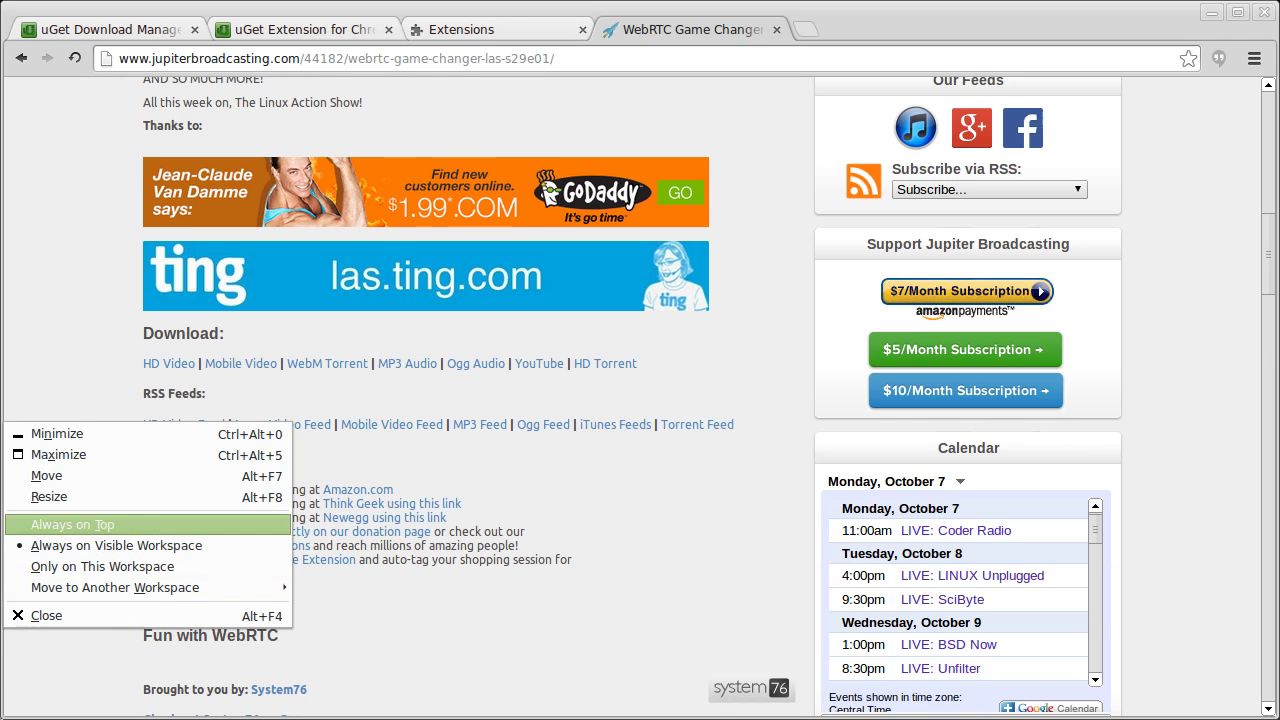
{"action": "key", "text": "Return"}
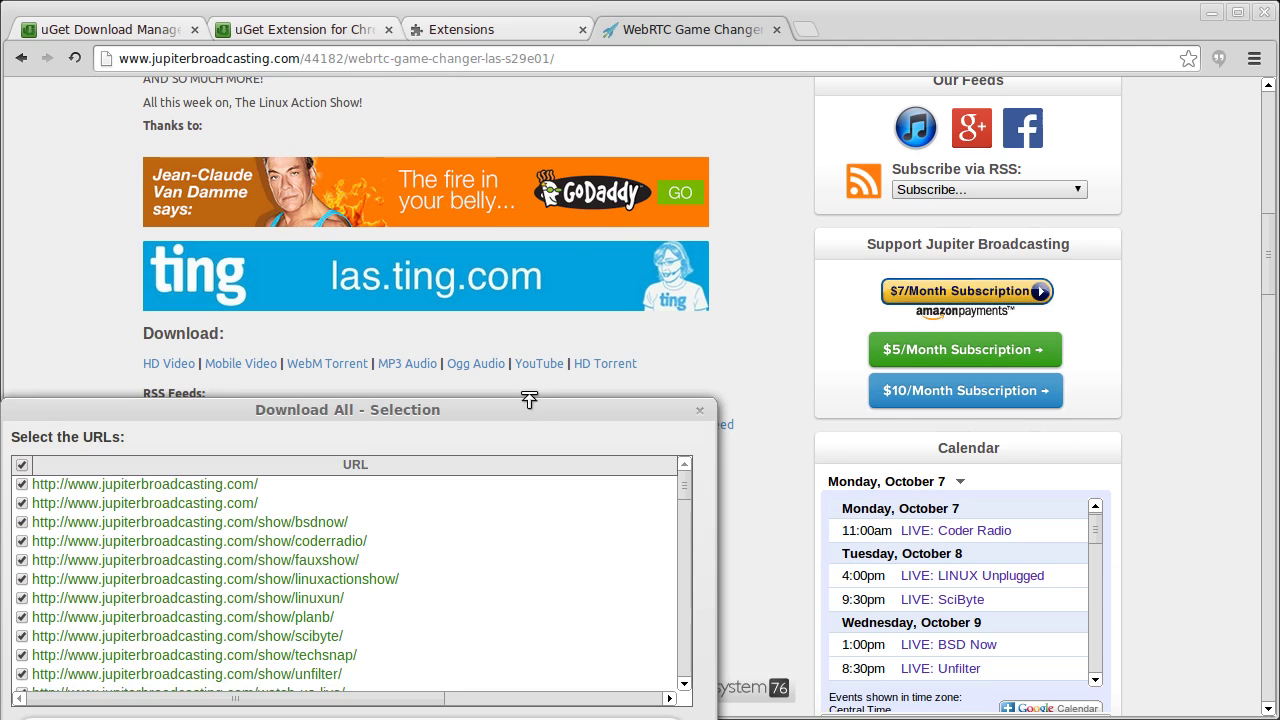
Uncheck all URLs, check only those matching m4v,mp3, and send them to uGet.
{"action": "left_click_drag", "start_coordinate": [531, 409], "coordinate": [718, 154]}
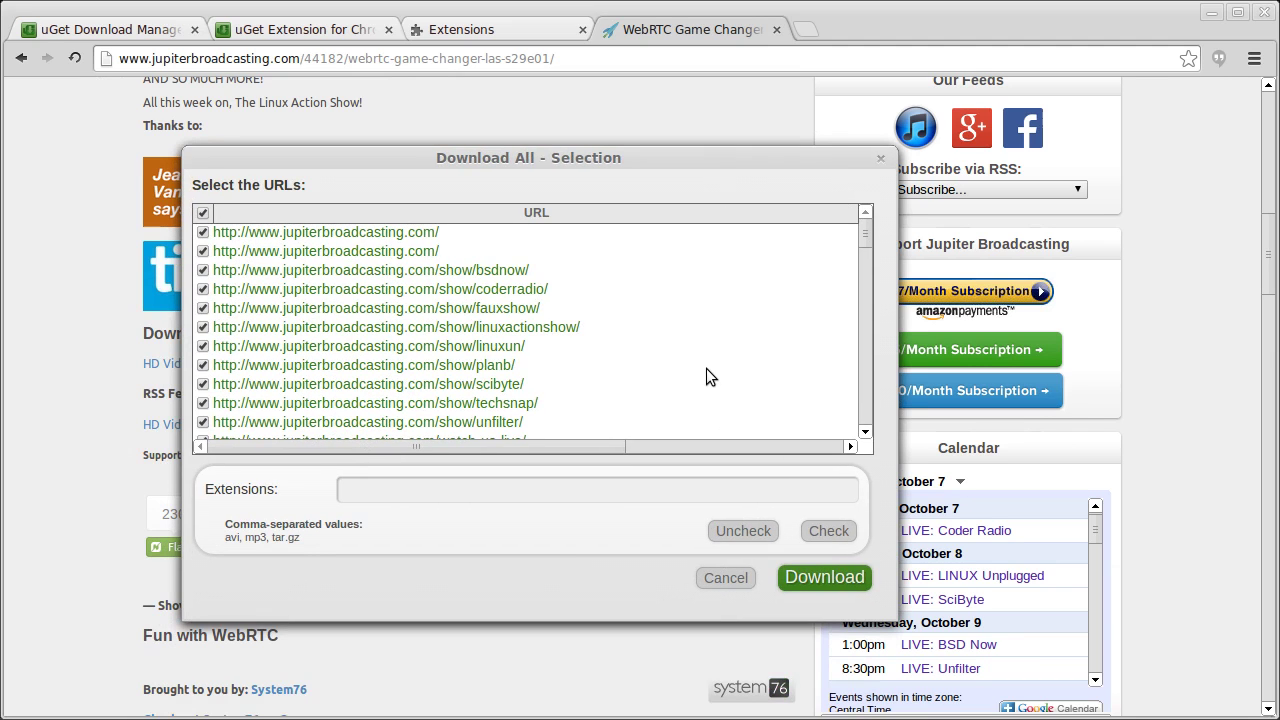
{"action": "scroll", "coordinate": [706, 368], "scroll_direction": "down", "scroll_amount": 1}
{"action": "left_click", "coordinate": [203, 212]}
{"action": "left_click", "coordinate": [396, 488]}
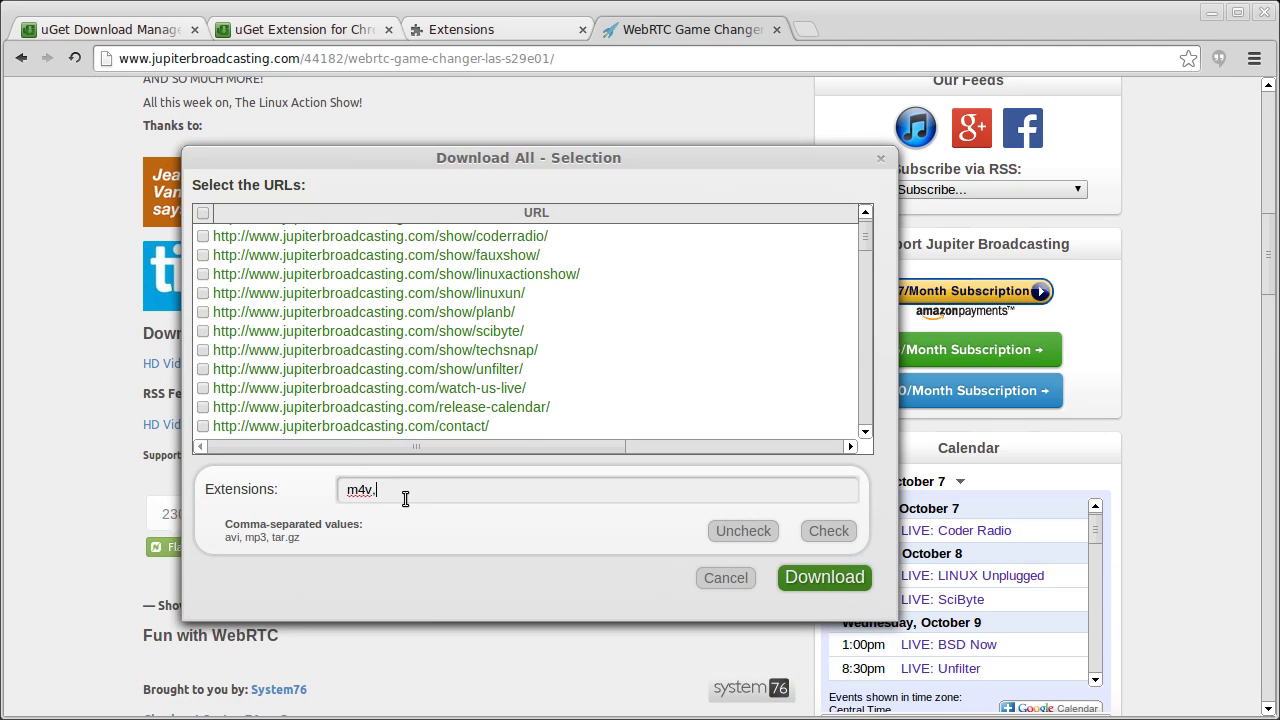
{"action": "type", "text": "m4v,mp3"}
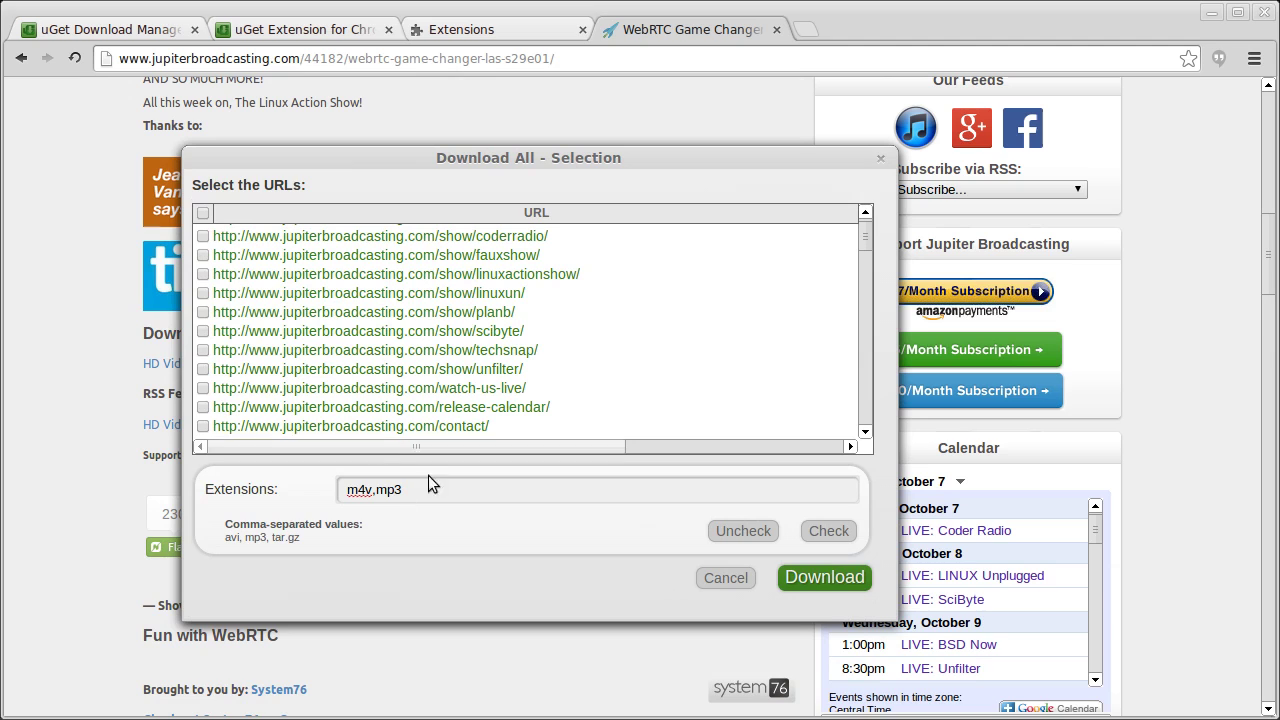
{"action": "left_click", "coordinate": [829, 531]}
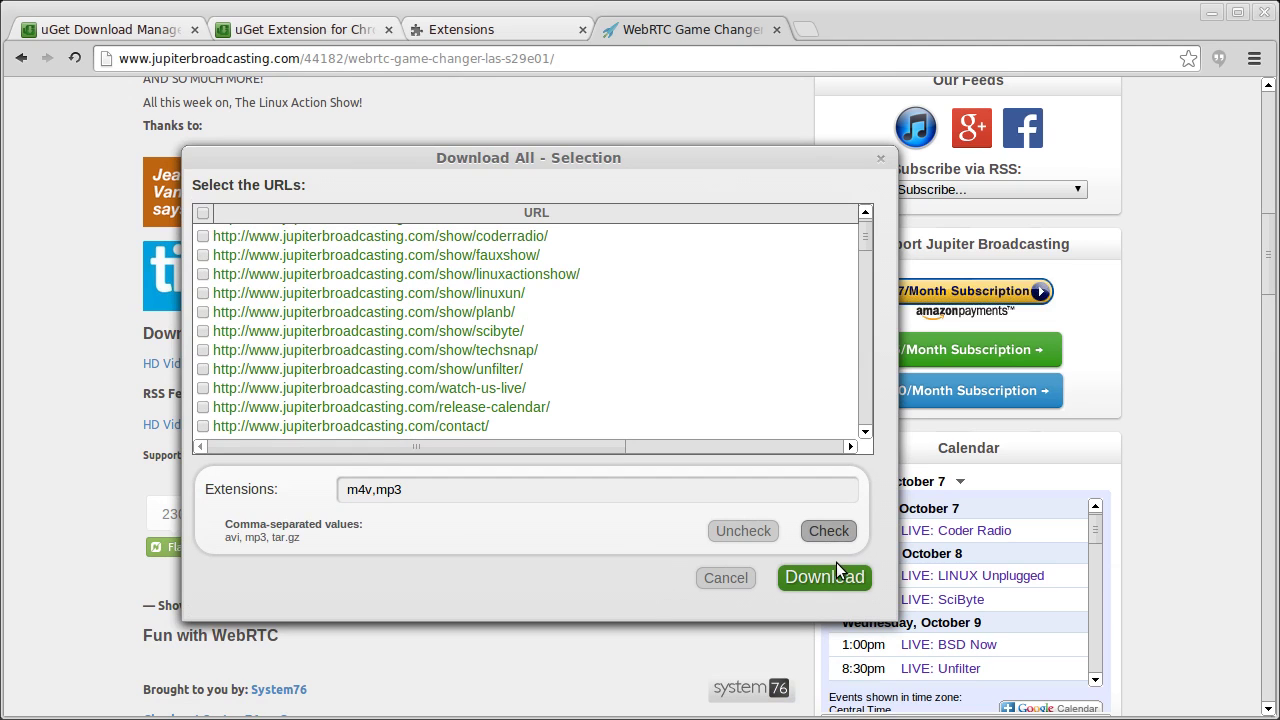
{"action": "left_click", "coordinate": [834, 578]}
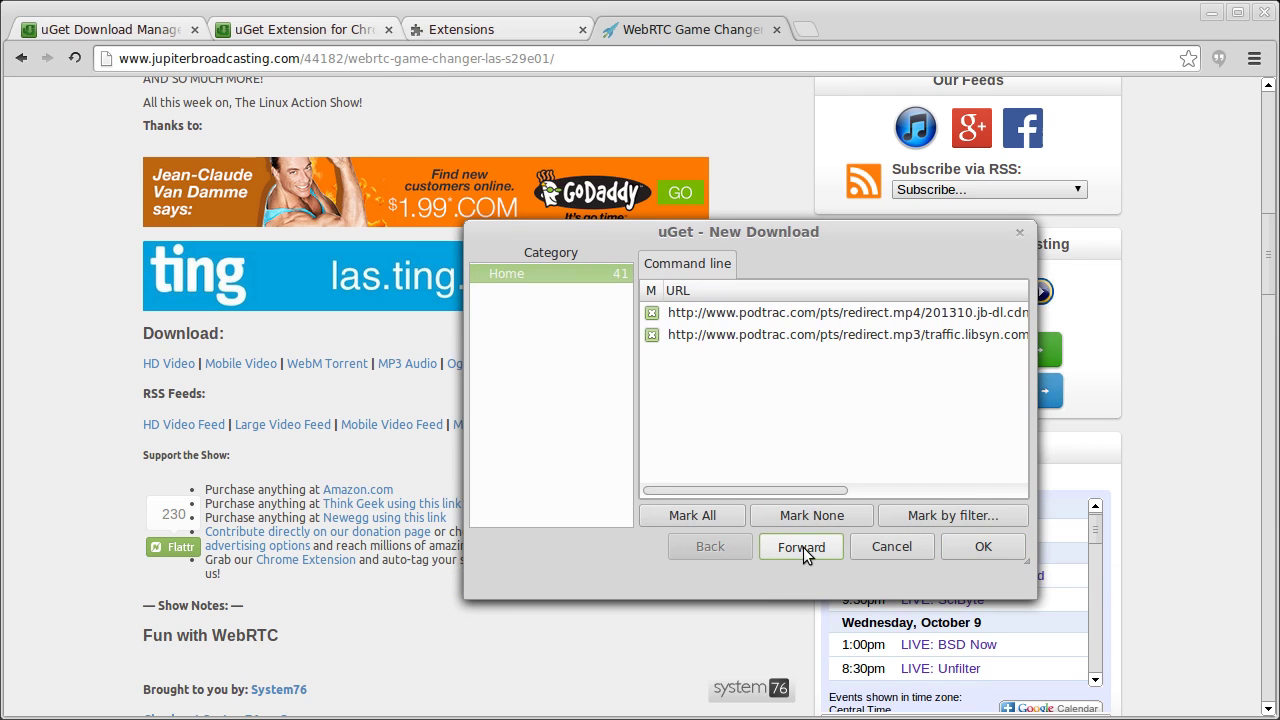
Advance the New Download dialog to its settings: Videos folder, retry limit 99, 6-second delay.
{"action": "left_click", "coordinate": [805, 546]}
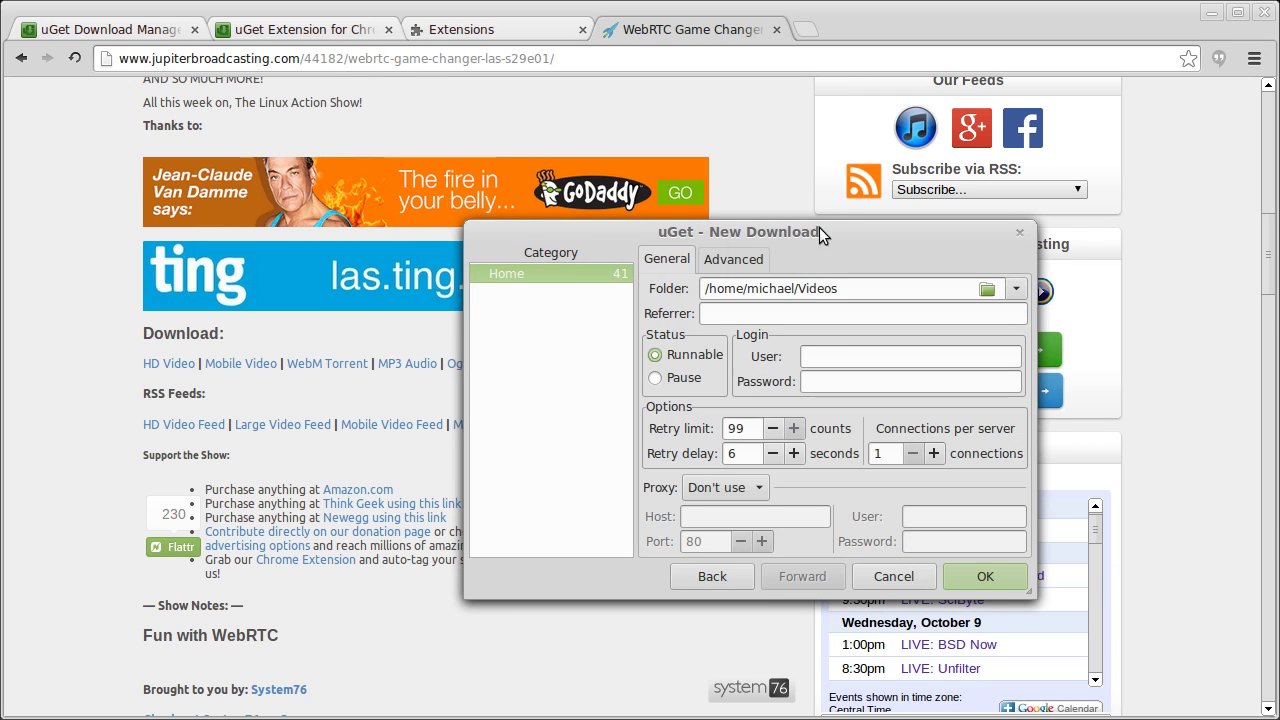
{"action": "left_click_drag", "start_coordinate": [823, 224], "coordinate": [832, 128]}
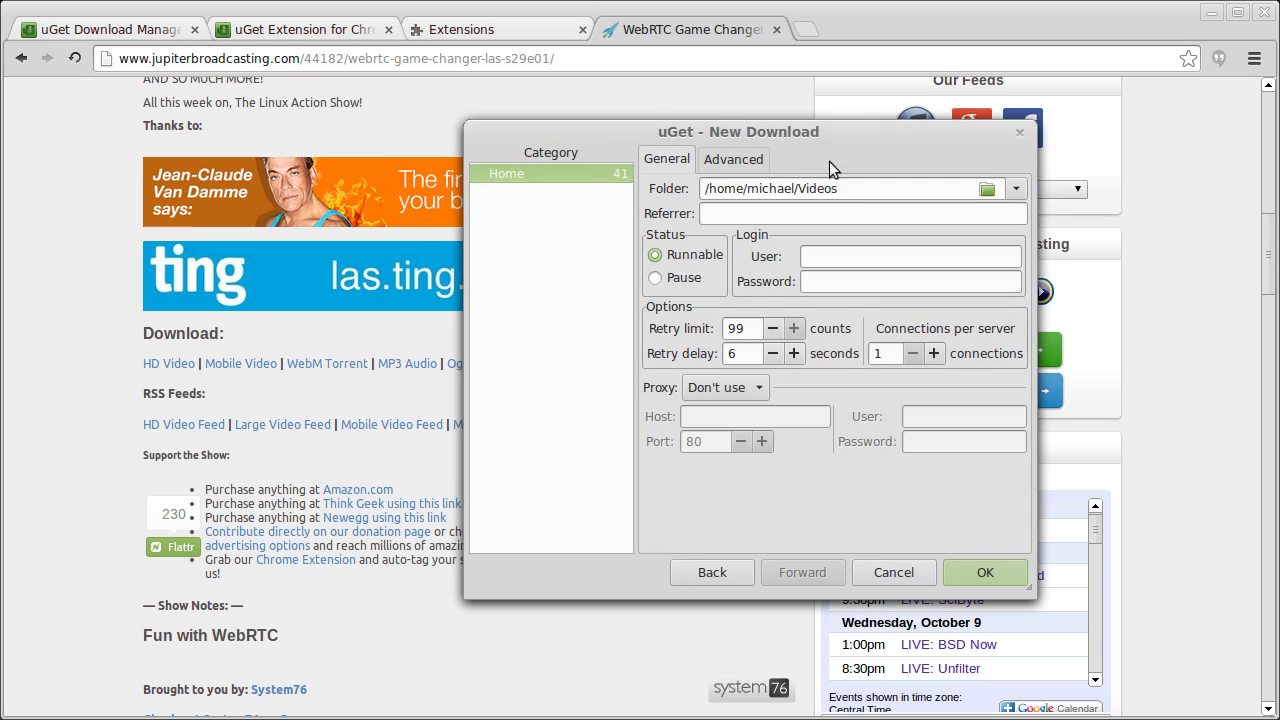
Confirm both episode downloads (m4v and mp3) and select the two tasks in uGet.
{"action": "left_click", "coordinate": [1016, 576]}
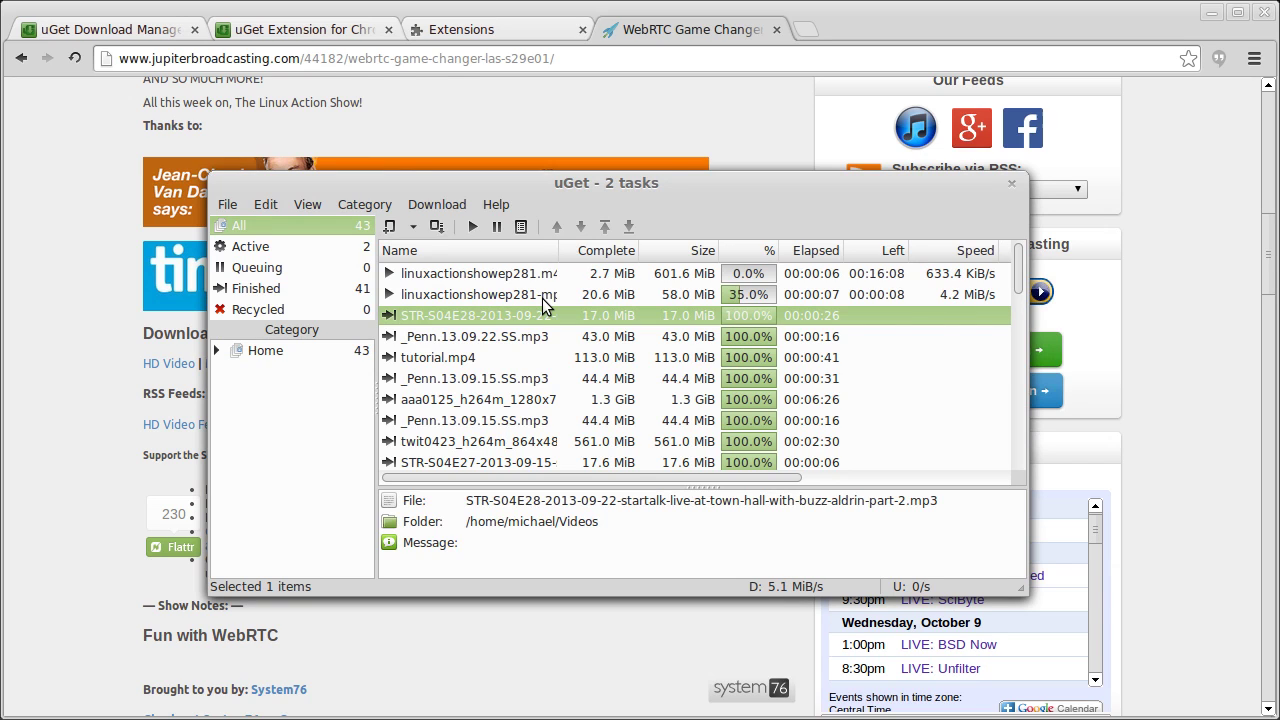
{"action": "left_click", "coordinate": [542, 297]}
{"action": "left_click", "coordinate": [524, 274], "text": "shift"}
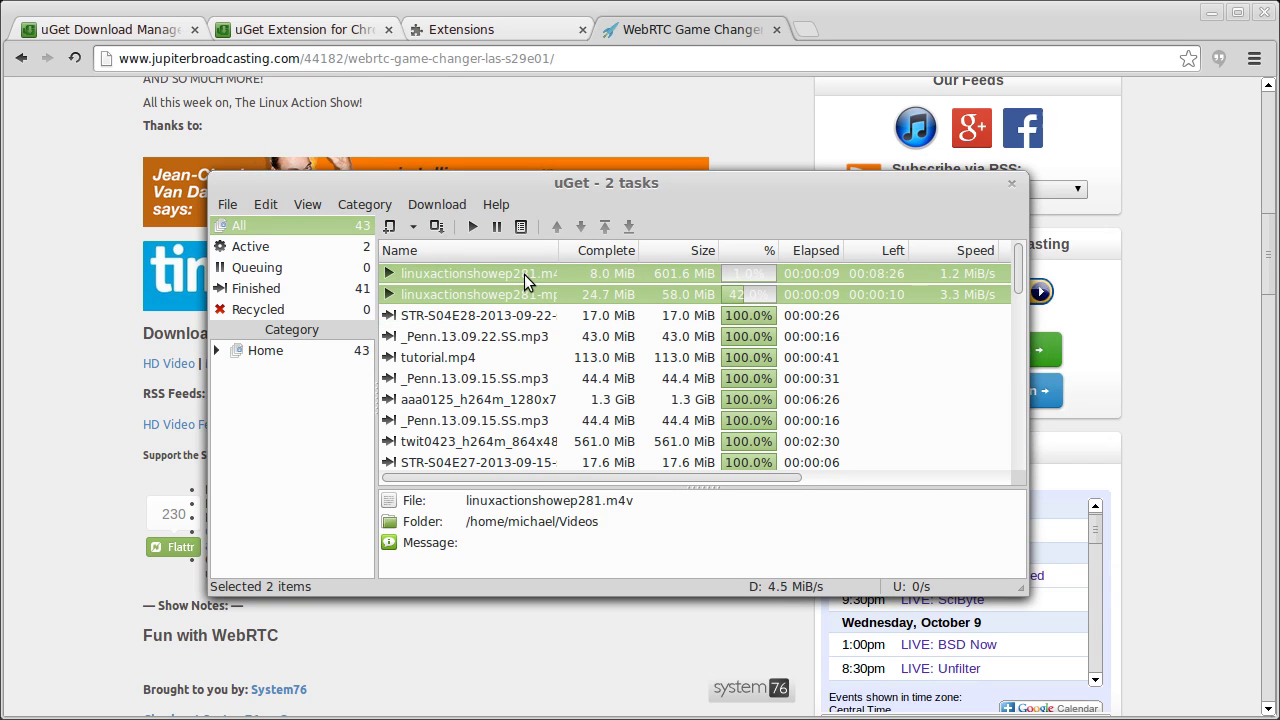
View the two tasks' action menu without choosing an action, then return Chrome to the uGet Extension for Chrome page.
{"action": "right_click", "coordinate": [524, 274]}
{"action": "key", "text": "Escape"}
{"action": "left_click", "coordinate": [1185, 266]}
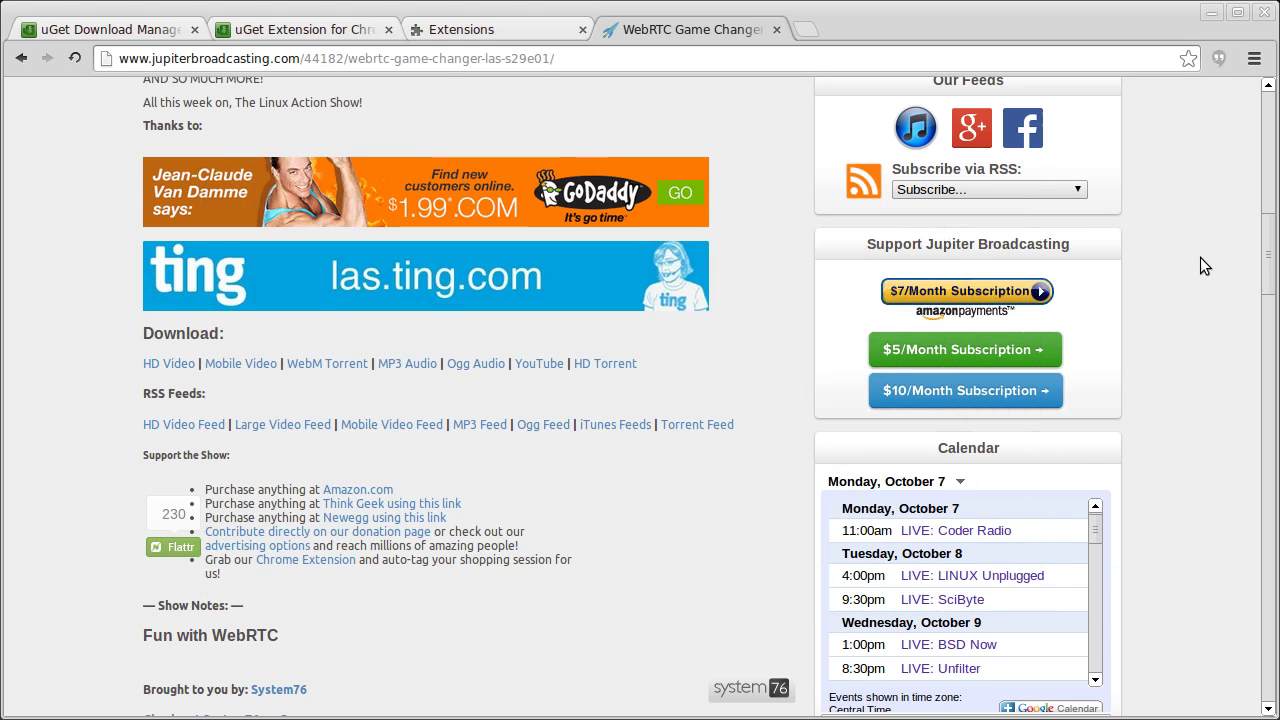
{"action": "left_click", "coordinate": [337, 32]}
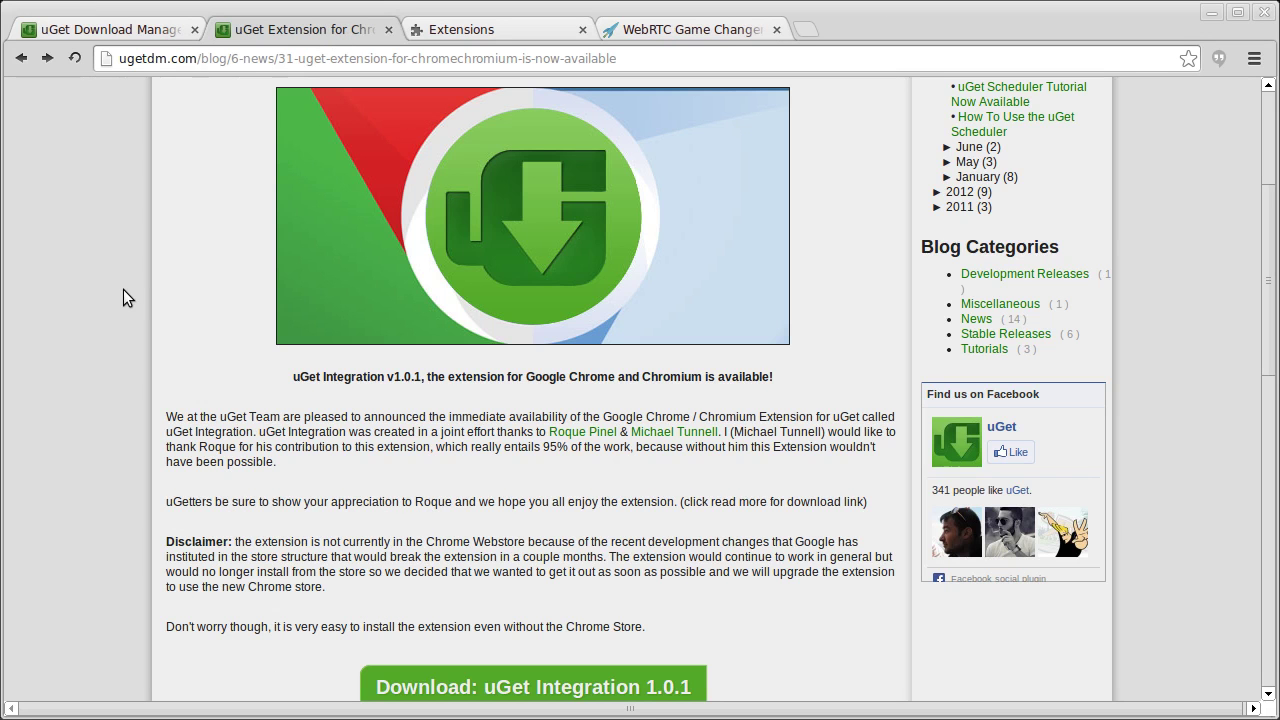